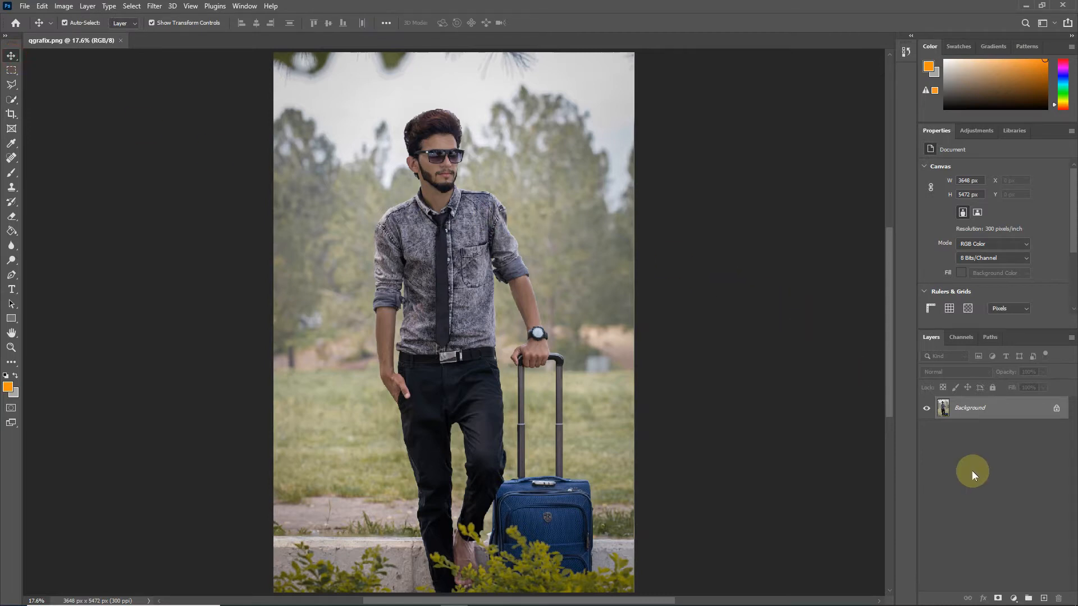
# - Duplicate the Background layer and select the man on the copy with the automatic Subject selection
pyautogui.moveTo(964, 413); pyautogui.dragTo(1044, 598)
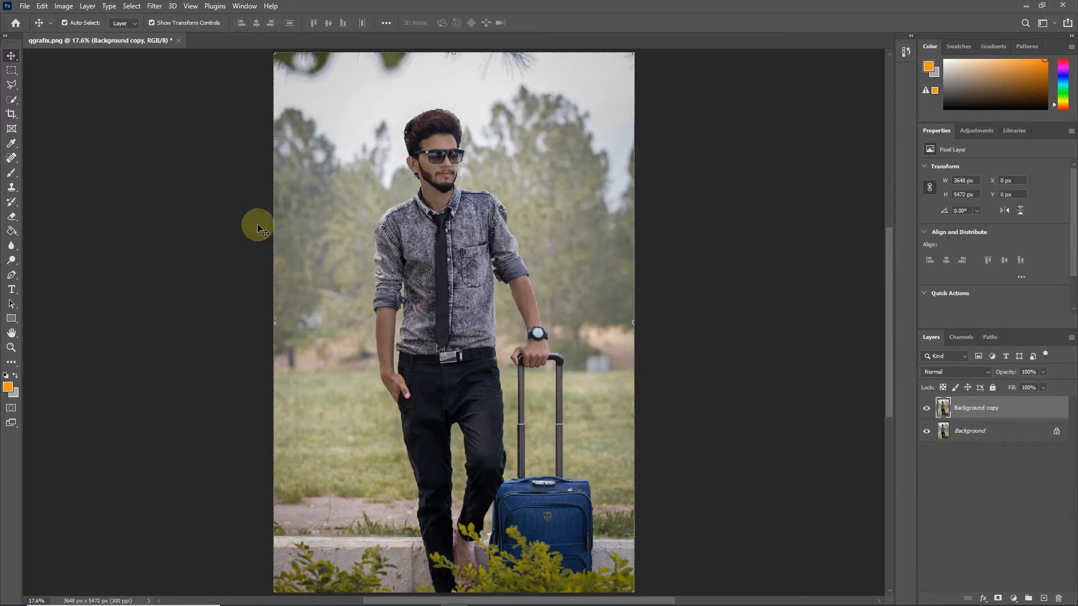
pyautogui.click(12, 100)
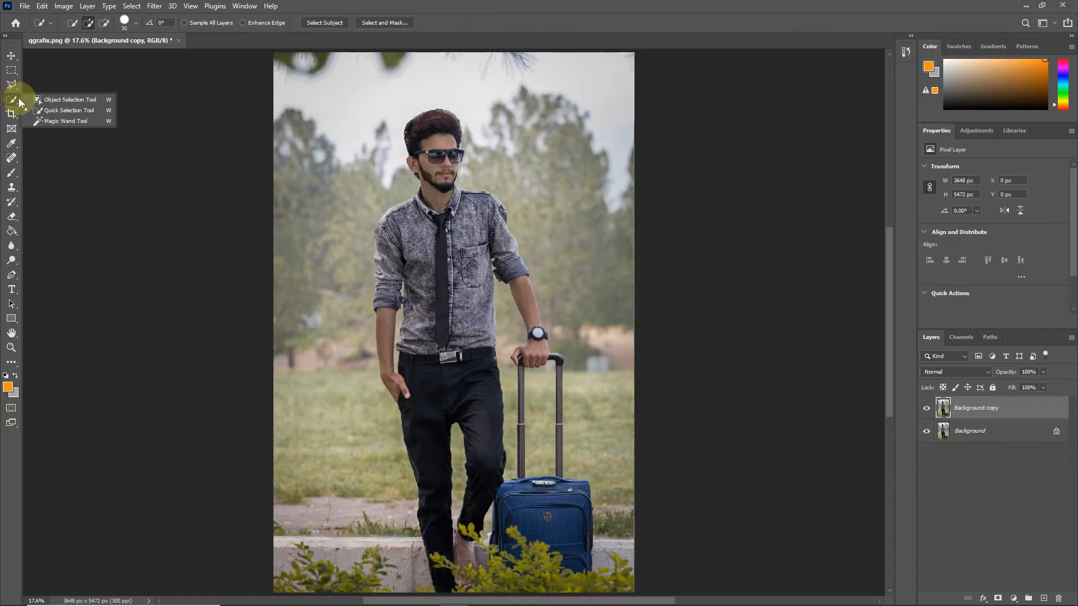
pyautogui.click(88, 111)
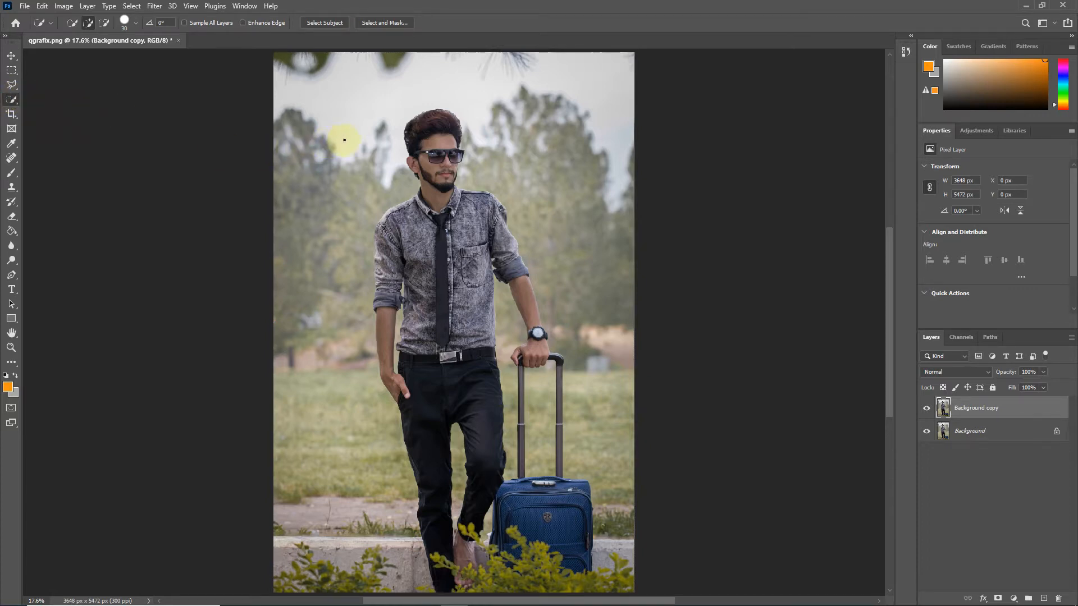
pyautogui.click(135, 7)
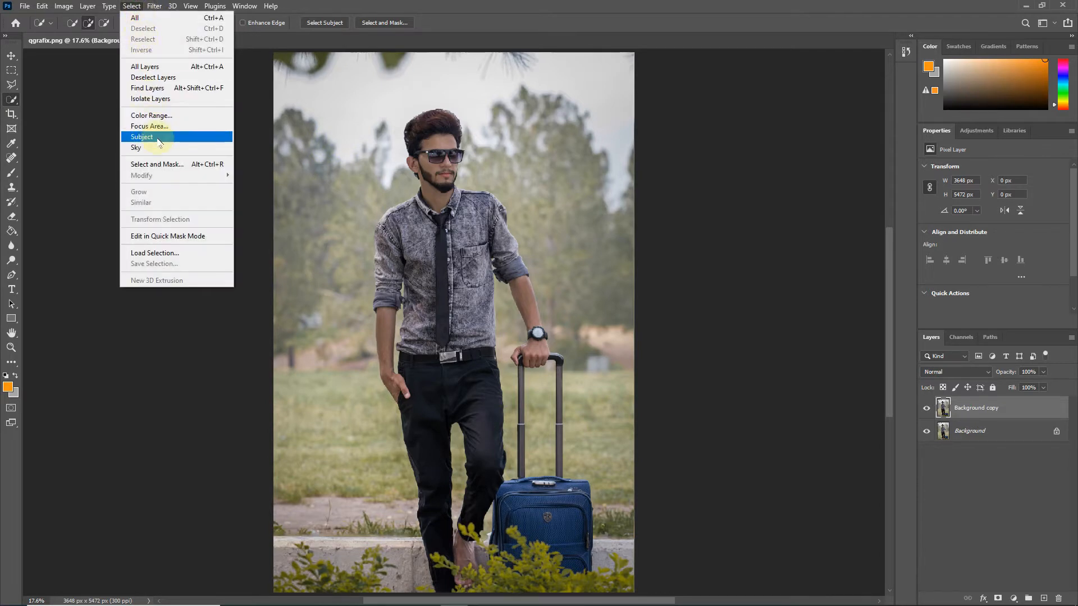
pyautogui.click(158, 136)
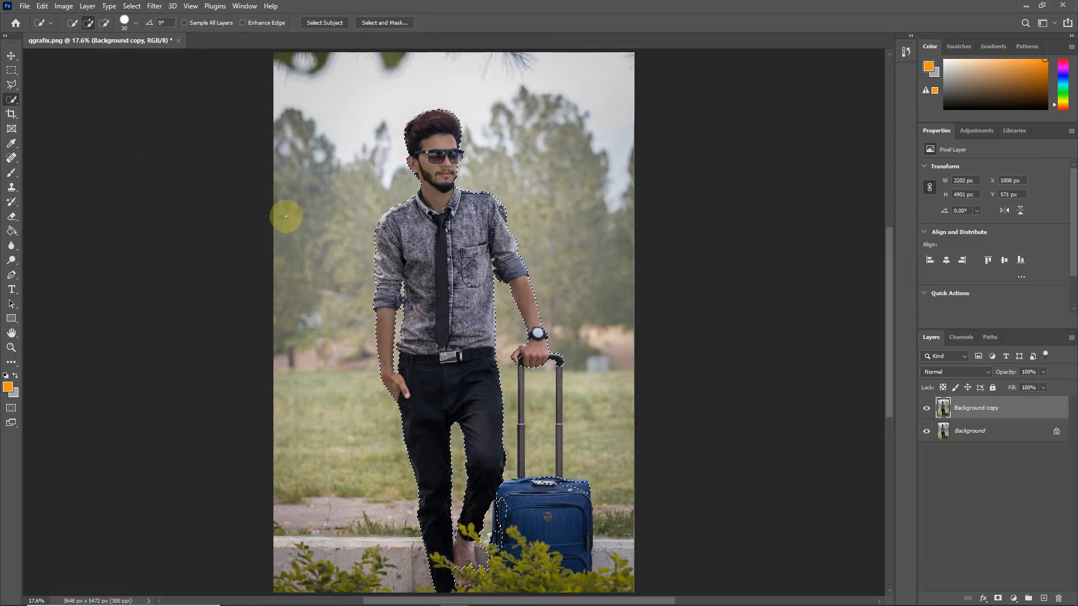
# - Add the suitcase, its handle, the low wall and the foreground plants to the selection with the Quick Selection tool
pyautogui.scroll(5, 548, 421)
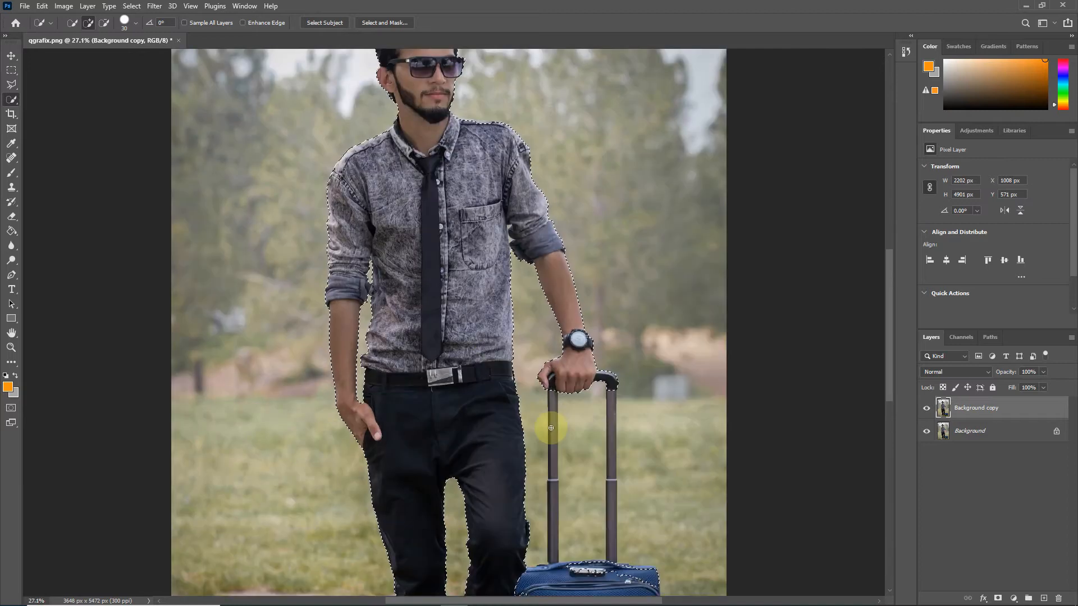
pyautogui.moveTo(548, 432)
pyautogui.mouseDown()
pyautogui.moveTo(472, 236)
pyautogui.moveTo(477, 458)
pyautogui.mouseUp()
pyautogui.moveTo(573, 164)
pyautogui.mouseDown()
pyautogui.moveTo(580, 442)
pyautogui.moveTo(600, 468)
pyautogui.moveTo(564, 488)
pyautogui.moveTo(542, 457)
pyautogui.moveTo(453, 471)
pyautogui.mouseUp()
pyautogui.scroll(-5, 532, 403)
pyautogui.scroll(-2, 532, 403)
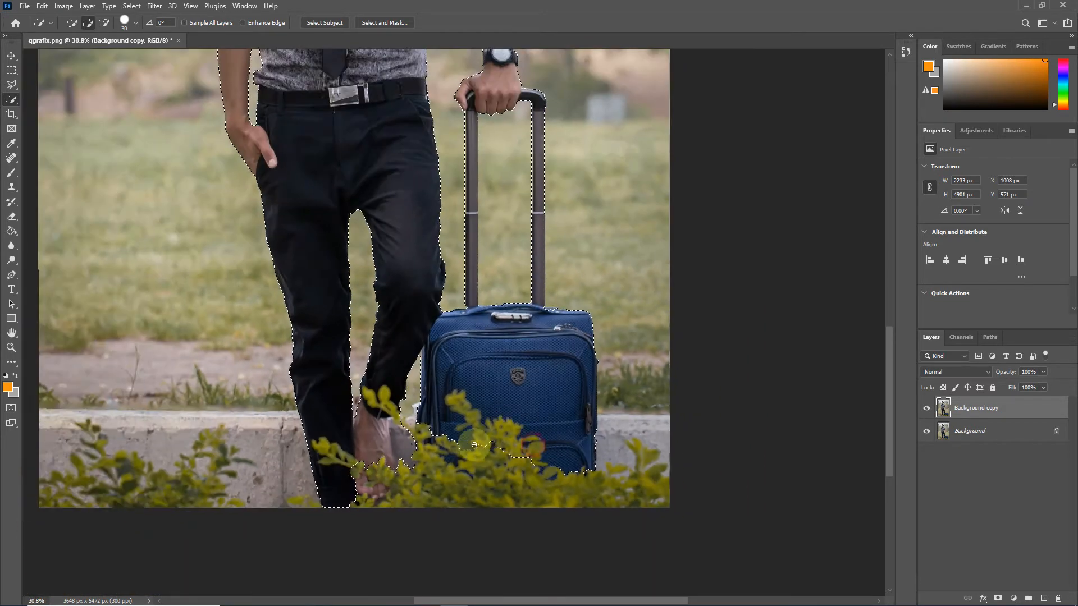
pyautogui.moveTo(661, 466)
pyautogui.mouseDown()
pyautogui.moveTo(447, 479)
pyautogui.moveTo(347, 464)
pyautogui.moveTo(338, 476)
pyautogui.moveTo(25, 470)
pyautogui.mouseUp()
# - Subtract the background gap between the man's leg and the suitcase from the selection
pyautogui.scroll(5, 391, 359)
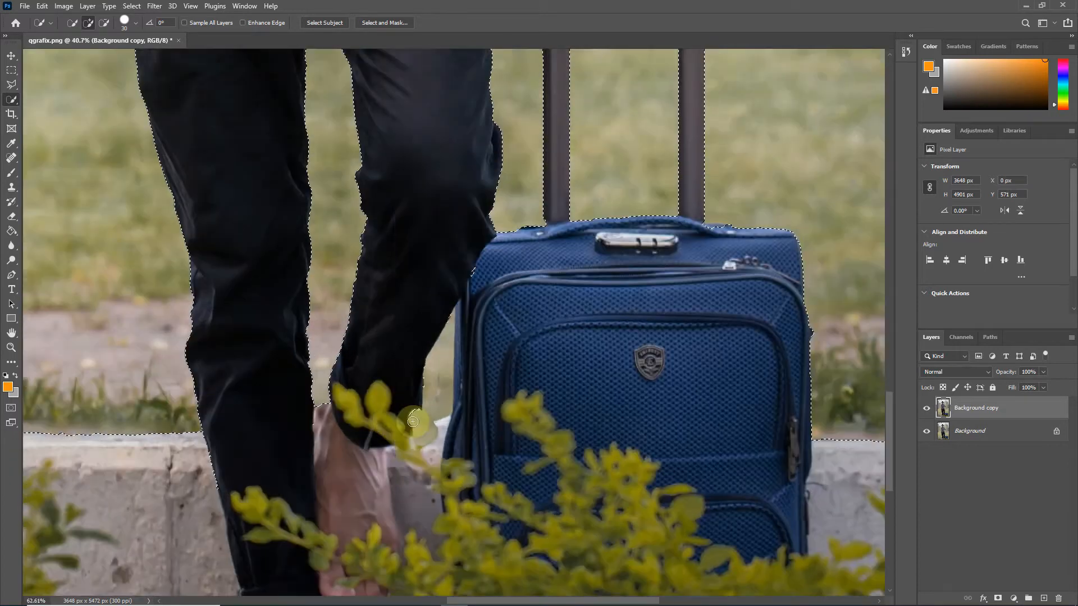
pyautogui.click(104, 23)
pyautogui.moveTo(365, 419); pyautogui.dragTo(387, 343)
pyautogui.scroll(5, 387, 343)
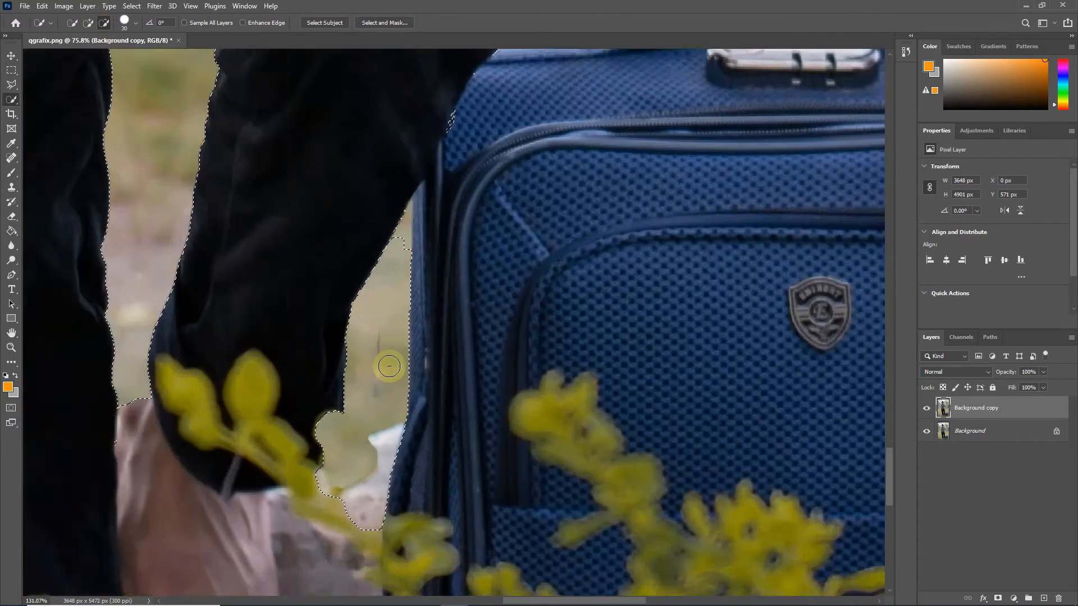
# - Reduce the selection brush to 7 px and clean up the edges between the trouser leg and suitcase and around the suitcase lock
pyautogui.press('[')
pyautogui.press('[')
pyautogui.press('[')
pyautogui.press('[')
pyautogui.press('[')
pyautogui.moveTo(397, 175); pyautogui.dragTo(394, 206)
pyautogui.scroll(1, 395, 179)
pyautogui.press('[')
pyautogui.press('[')
pyautogui.scroll(1, 363, 132)
pyautogui.moveTo(211, 345)
pyautogui.mouseDown()
pyautogui.moveTo(262, 390)
pyautogui.moveTo(337, 267)
pyautogui.mouseUp()
pyautogui.moveTo(281, 315); pyautogui.dragTo(309, 292)
pyautogui.scroll(-7, 308, 290)
pyautogui.scroll(3, 313, 274)
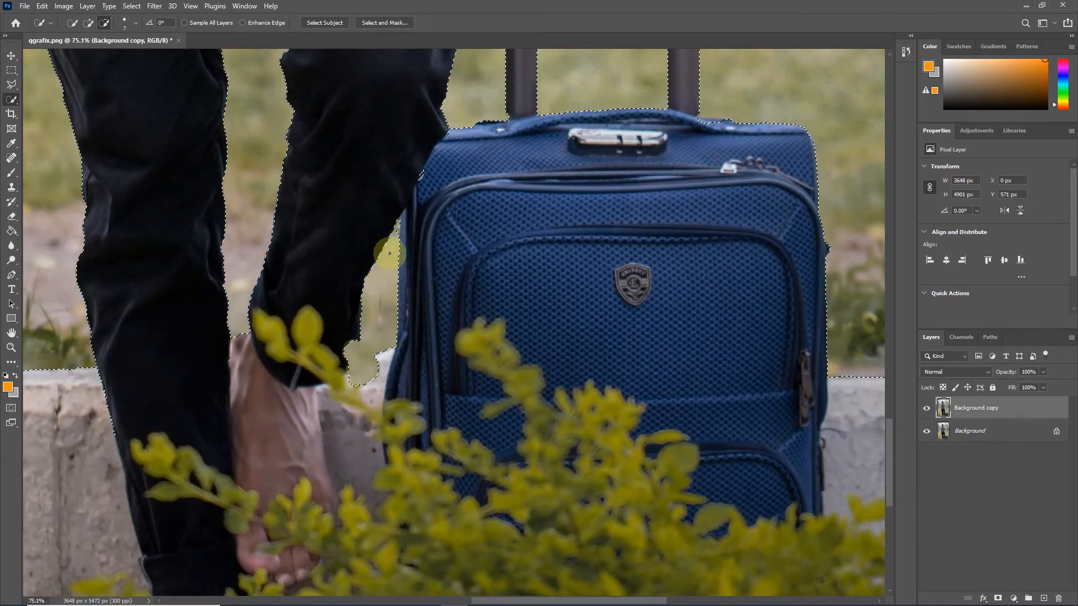
pyautogui.moveTo(660, 152); pyautogui.dragTo(646, 143)
# - Open the selection in Select and Mask and preview it On Black at 97% opacity
pyautogui.scroll(-5, 387, 174)
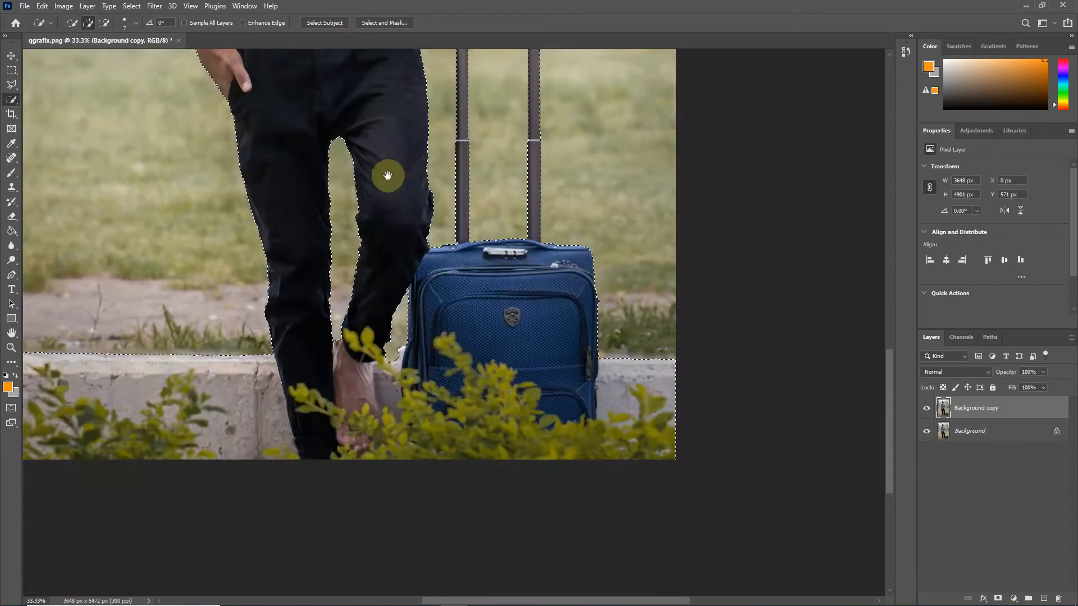
pyautogui.scroll(5, 395, 232)
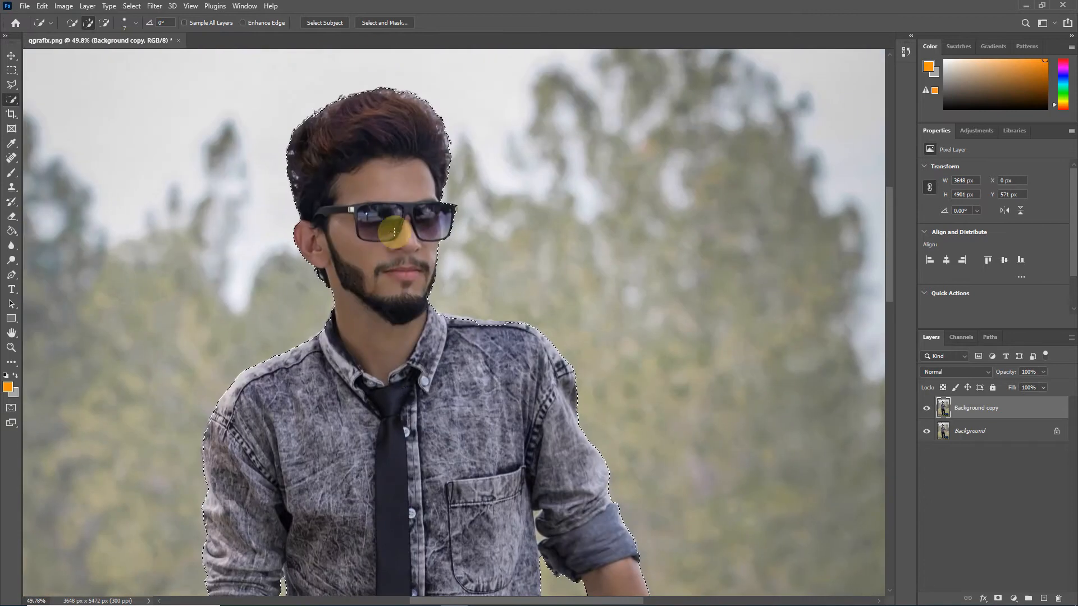
pyautogui.click(387, 23)
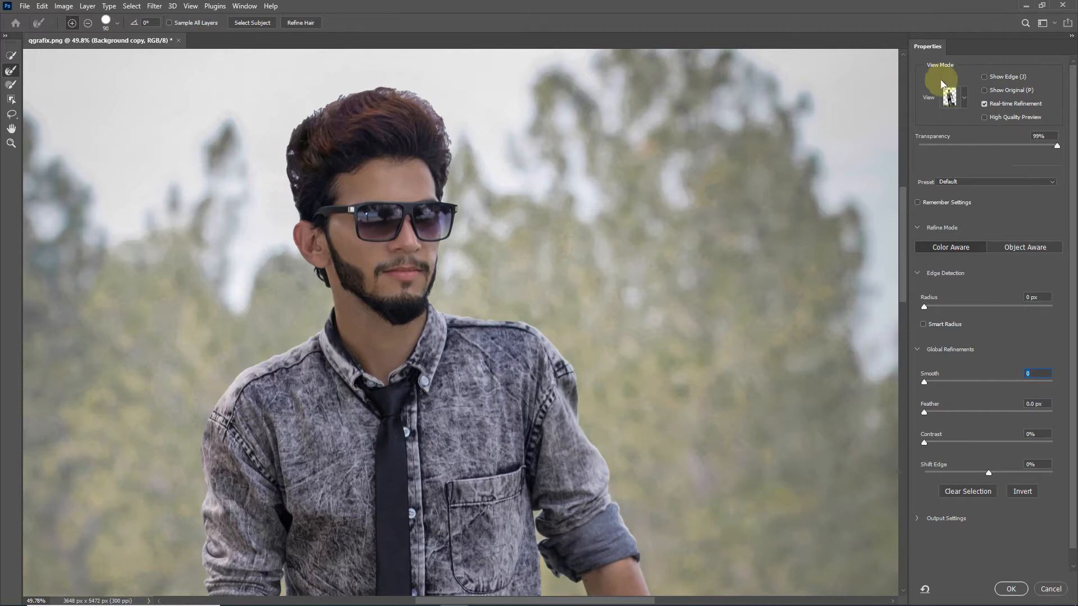
pyautogui.click(961, 98)
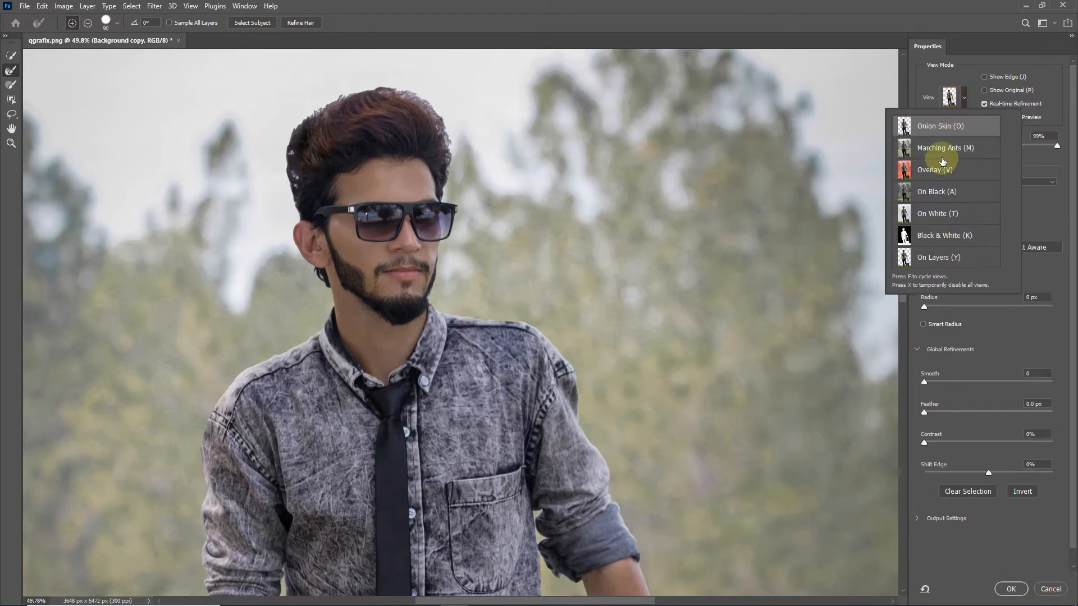
pyautogui.click(938, 191)
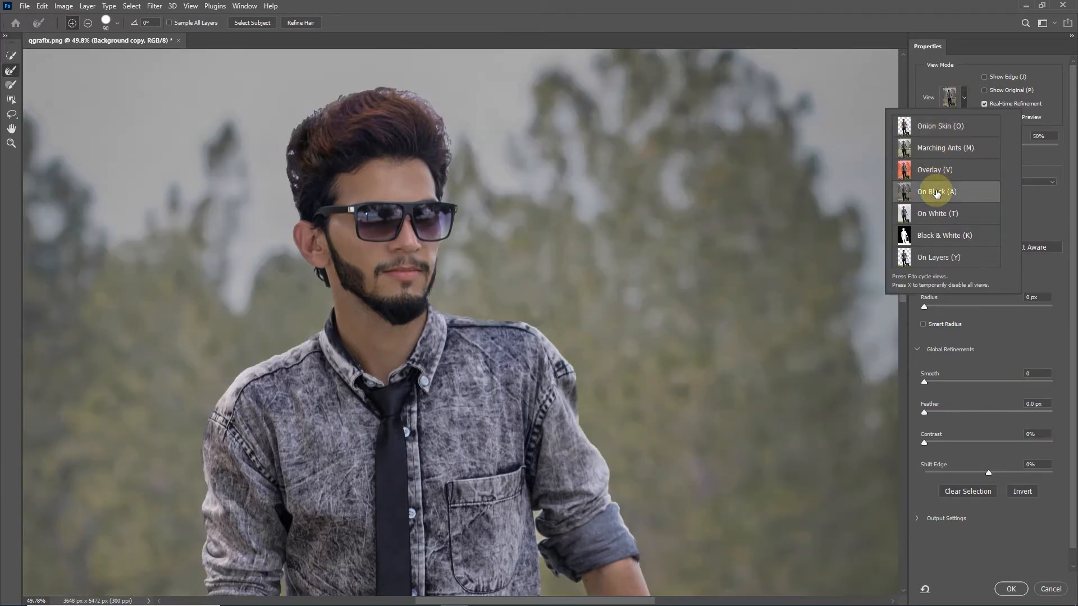
pyautogui.click(1019, 191)
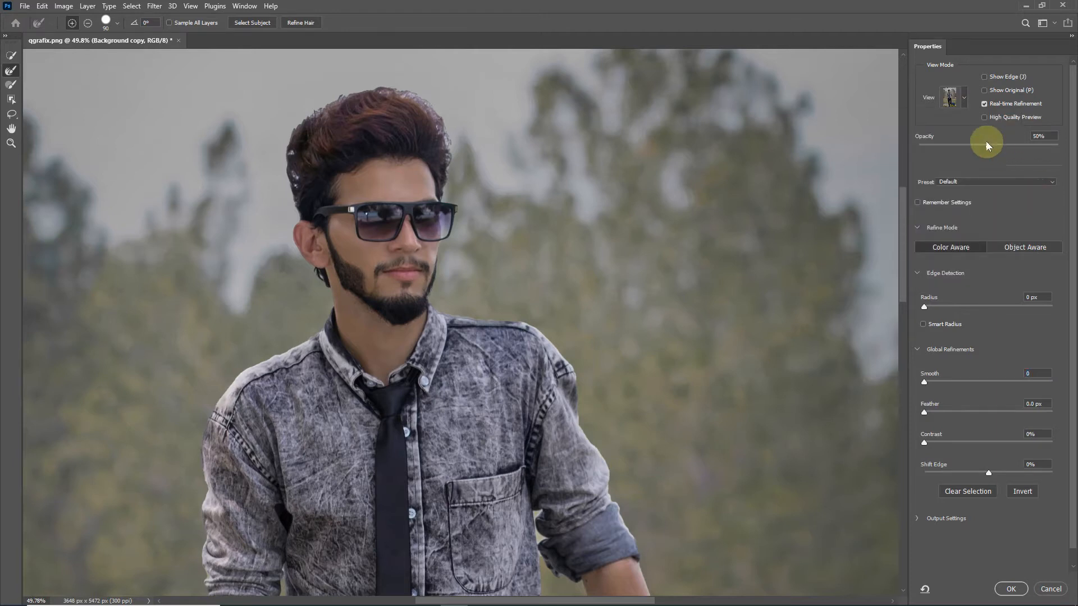
pyautogui.moveTo(996, 145); pyautogui.dragTo(1054, 147)
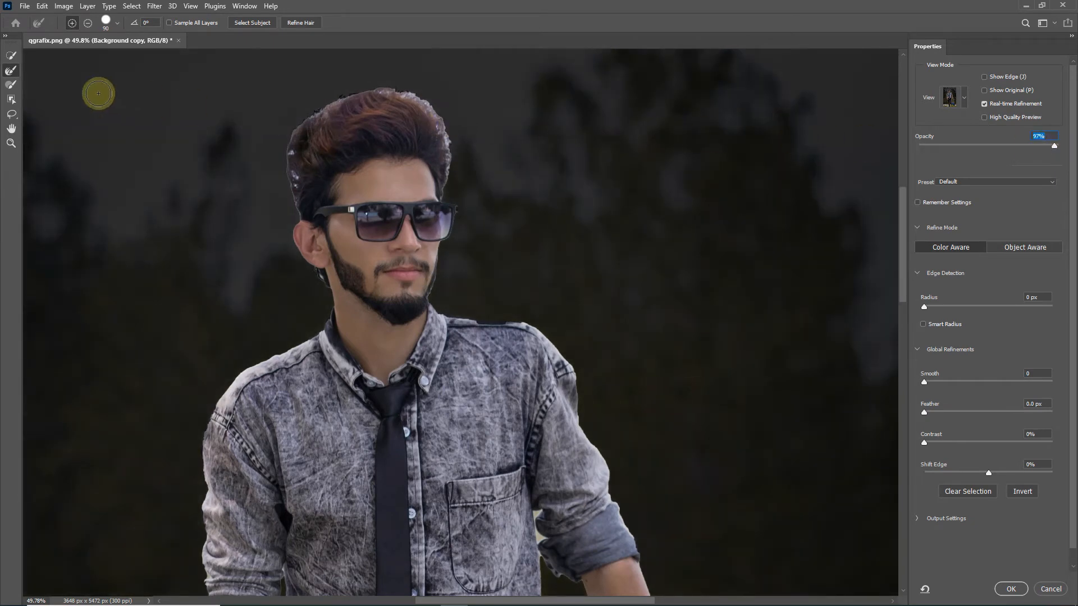
# - Refine the selection edge around the man's hair and behind his ear with the Refine Edge Brush
pyautogui.click(11, 70)
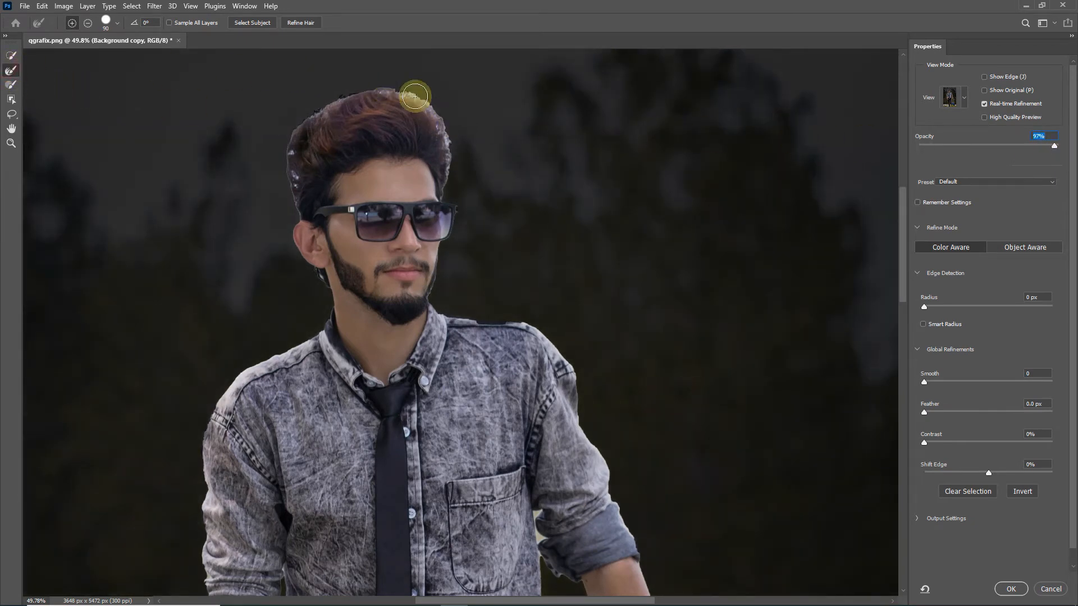
pyautogui.moveTo(425, 98); pyautogui.dragTo(440, 115)
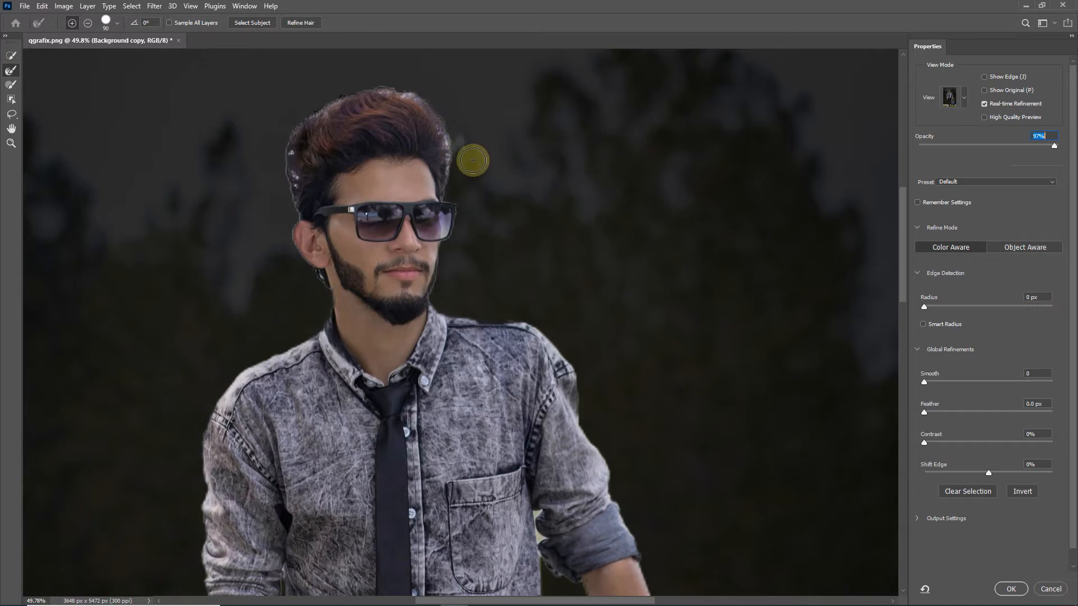
pyautogui.moveTo(457, 157)
pyautogui.mouseDown()
pyautogui.moveTo(458, 174)
pyautogui.moveTo(440, 120)
pyautogui.moveTo(402, 84)
pyautogui.moveTo(361, 84)
pyautogui.moveTo(288, 143)
pyautogui.moveTo(284, 185)
pyautogui.mouseUp()
pyautogui.scroll(-2, 281, 168)
pyautogui.moveTo(277, 145); pyautogui.dragTo(301, 221)
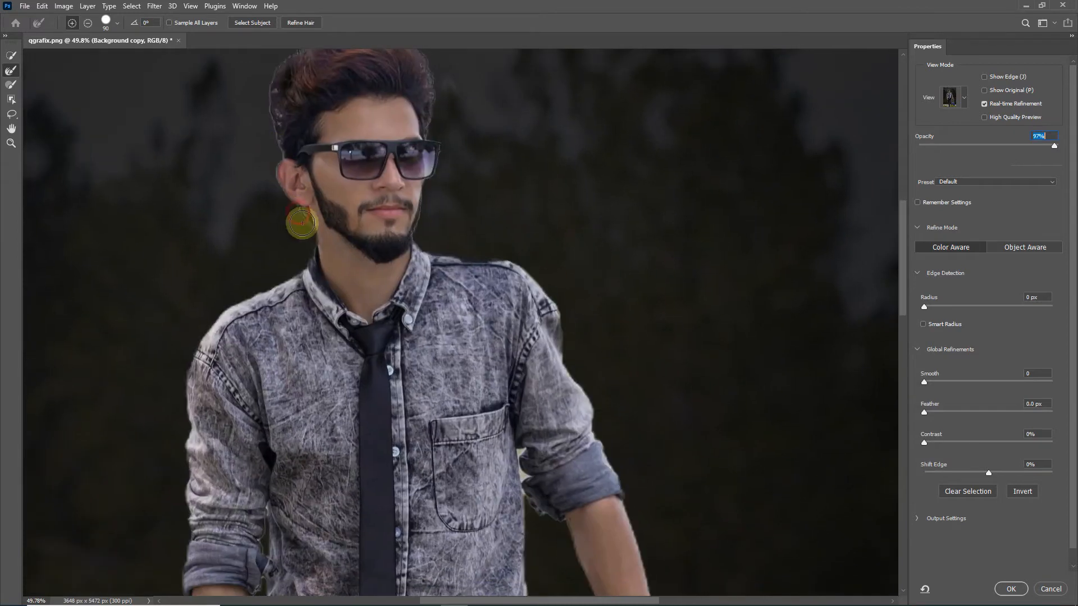
# - Refine the selection edge along the side of the face and at the inner elbow of the arm holding the suitcase
pyautogui.moveTo(432, 186); pyautogui.dragTo(423, 234)
pyautogui.scroll(-1, 494, 248)
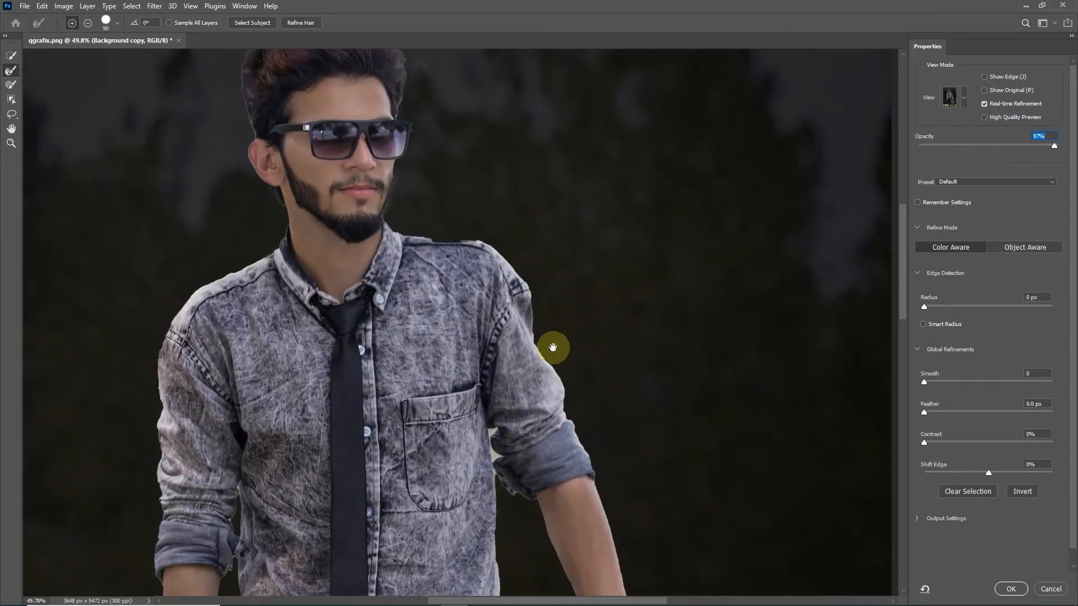
pyautogui.scroll(-5, 551, 348)
pyautogui.moveTo(472, 311); pyautogui.dragTo(471, 354)
pyautogui.scroll(-5, 449, 356)
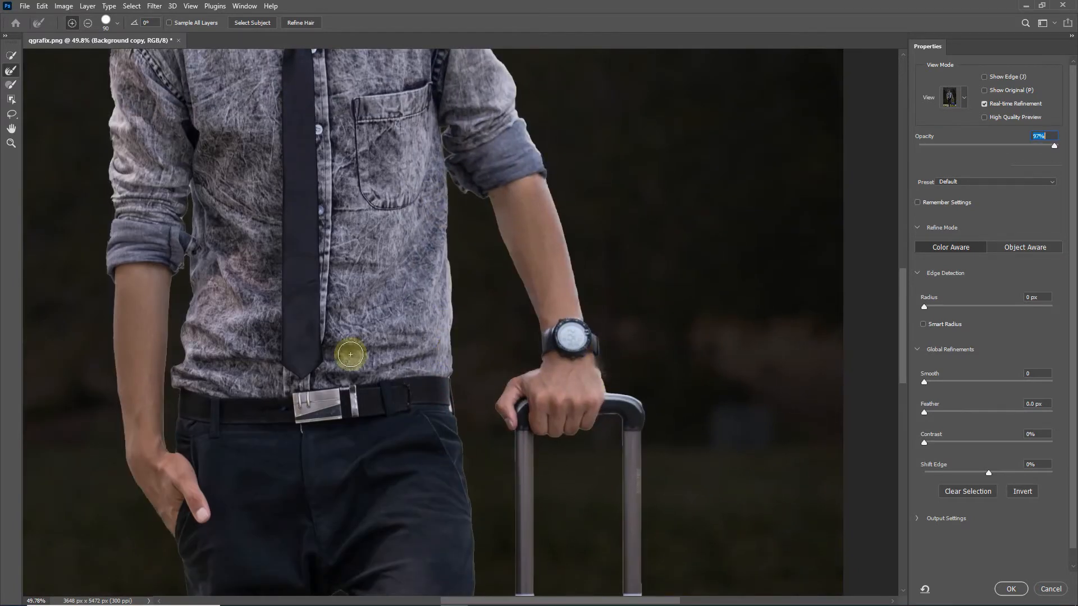
# - Add the missing shirt edges along both shoulders and the sleeve with the Quick Selection tool
pyautogui.scroll(5, 353, 354)
pyautogui.scroll(3, 360, 414)
pyautogui.click(10, 55)
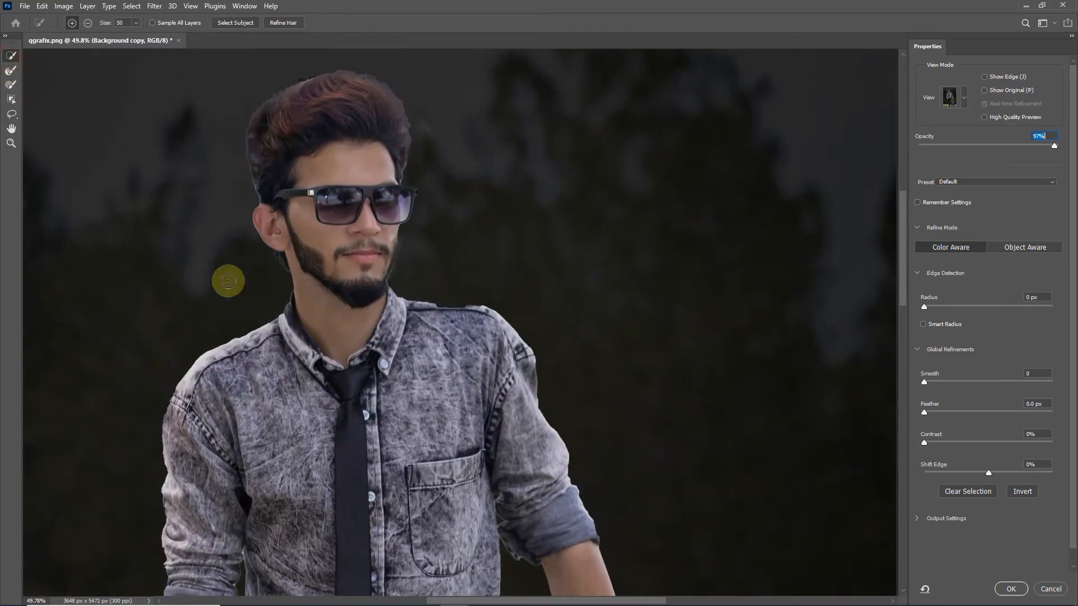
pyautogui.moveTo(277, 332); pyautogui.dragTo(251, 340)
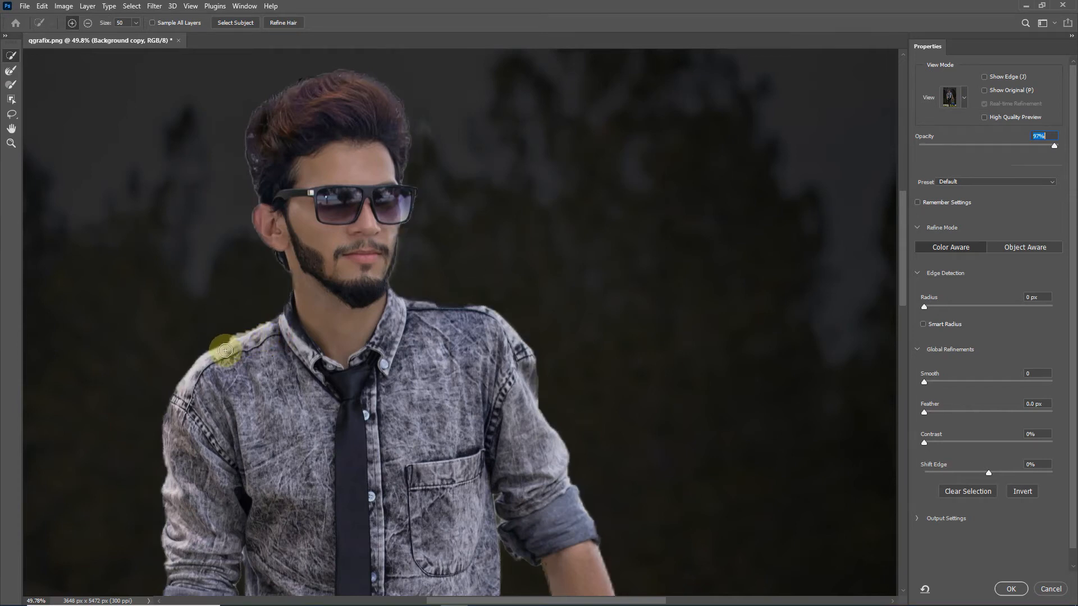
pyautogui.click(454, 317)
pyautogui.moveTo(448, 312)
pyautogui.mouseDown()
pyautogui.moveTo(493, 315)
pyautogui.moveTo(400, 310)
pyautogui.moveTo(416, 258)
pyautogui.moveTo(382, 214)
pyautogui.mouseUp()
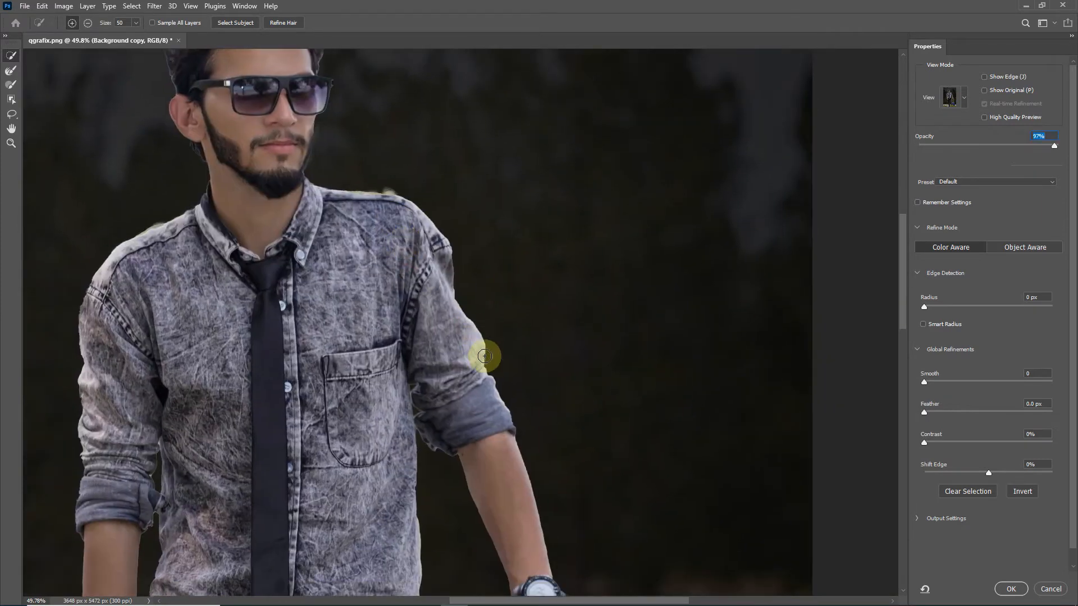
pyautogui.moveTo(484, 396); pyautogui.dragTo(469, 416)
# - Refine the stray shoulder edge with the Refine Edge Brush and apply the Select and Mask changes
pyautogui.click(11, 70)
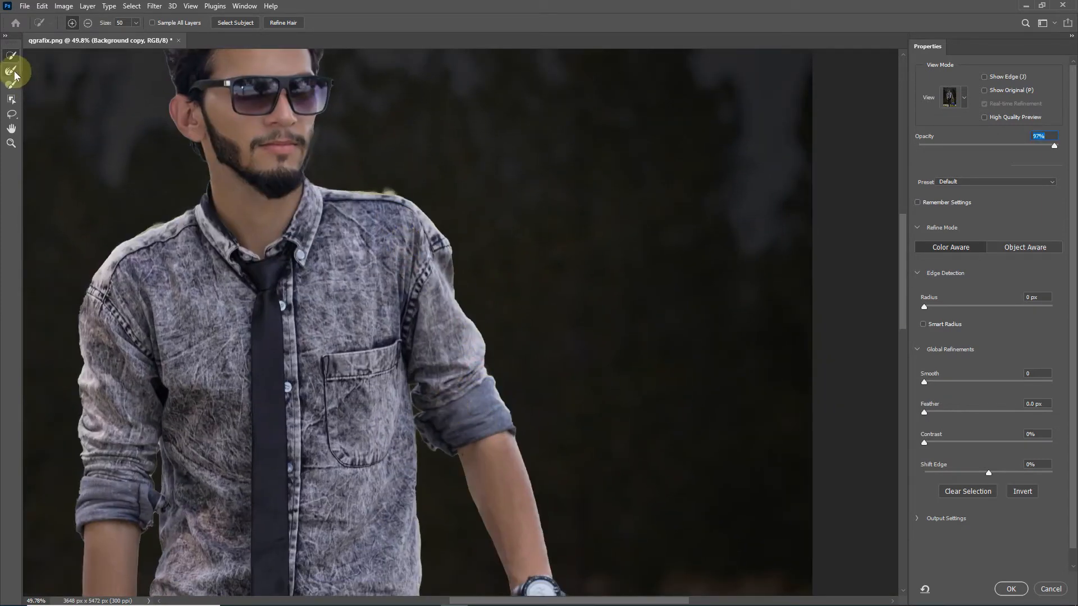
pyautogui.click(391, 180)
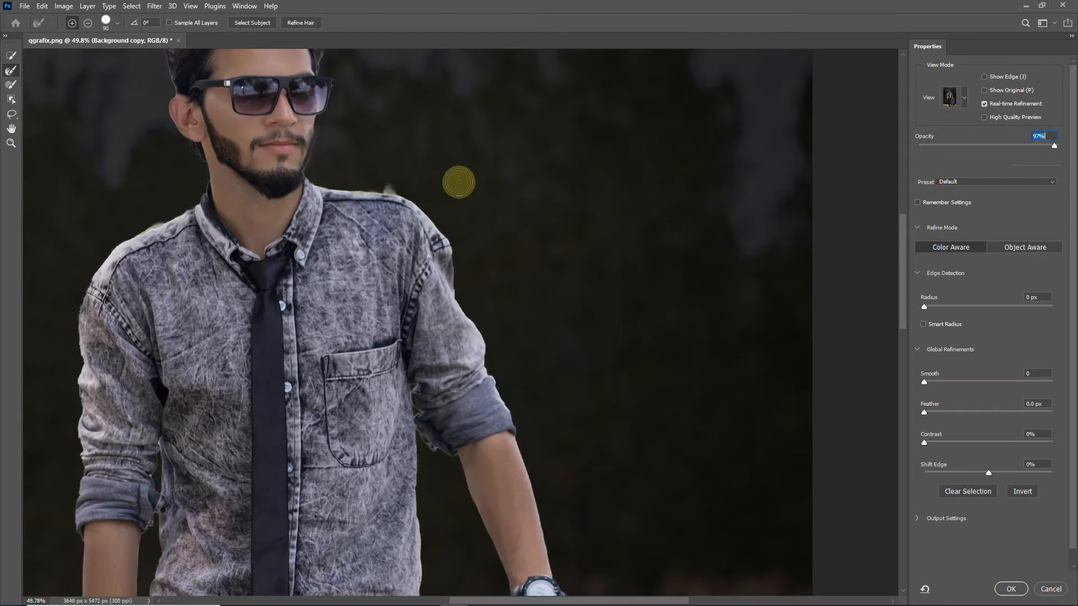
pyautogui.click(1013, 589)
# - Subtract the stray background spike above the man's shoulder from the selection
pyautogui.scroll(4, 573, 275)
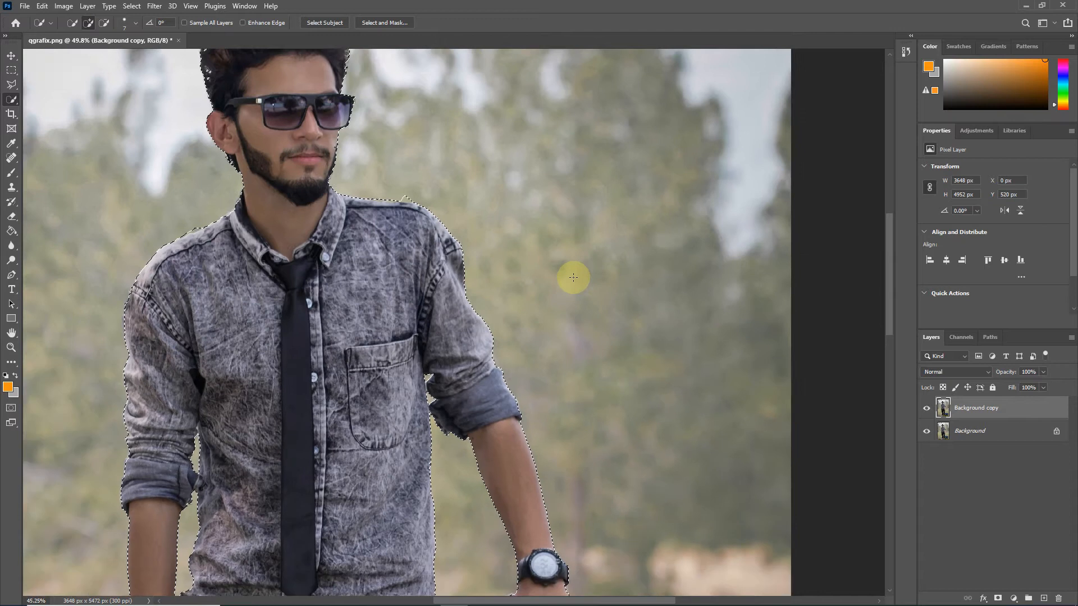
pyautogui.scroll(5, 412, 223)
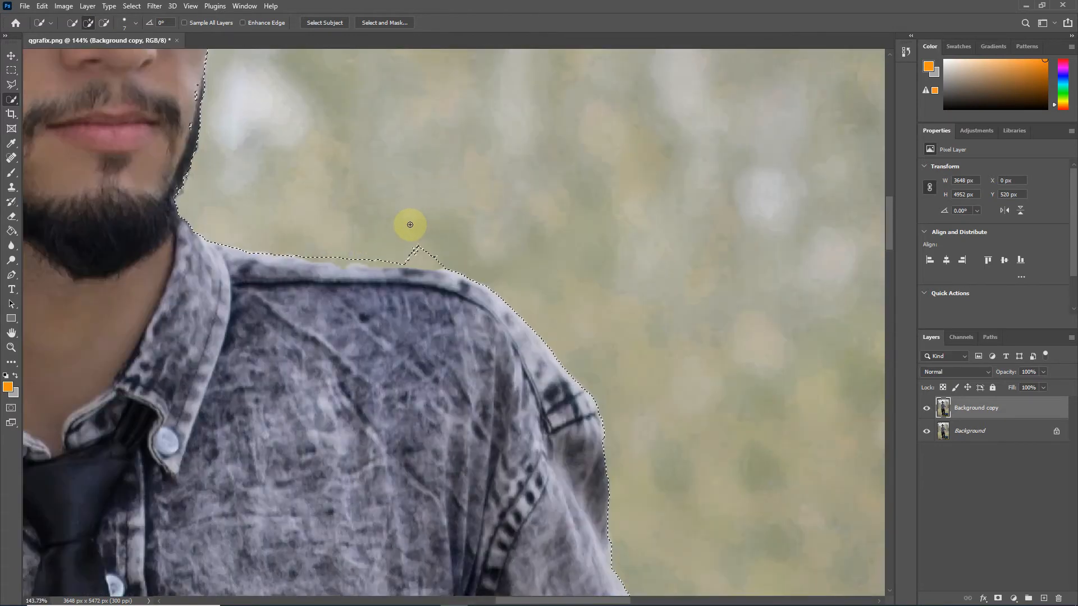
pyautogui.click(104, 23)
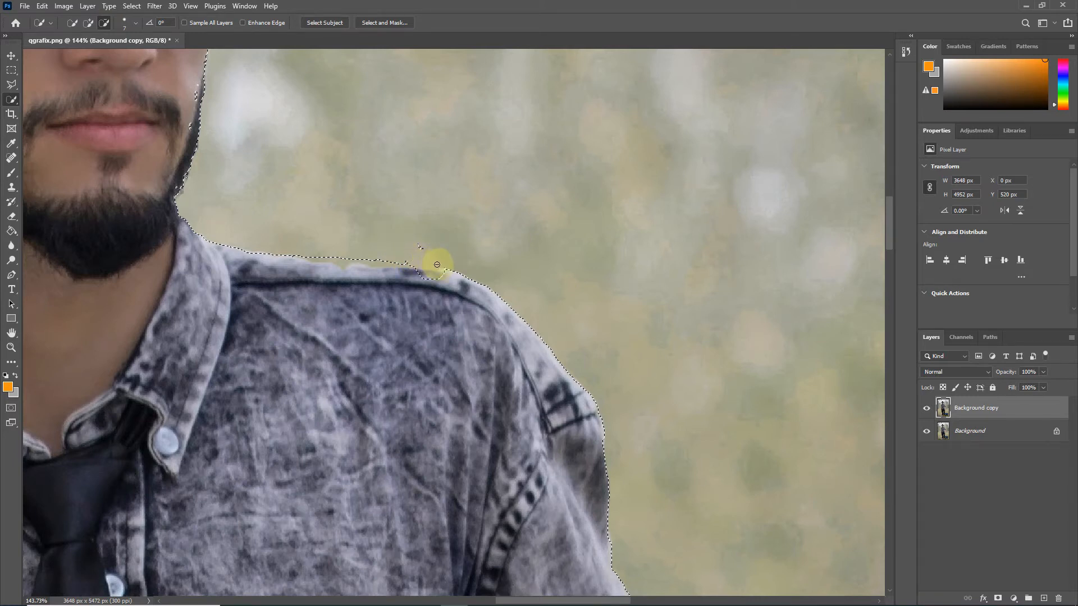
pyautogui.moveTo(426, 260)
pyautogui.mouseDown()
pyautogui.moveTo(419, 248)
pyautogui.moveTo(434, 246)
pyautogui.mouseUp()
pyautogui.scroll(-5, 434, 246)
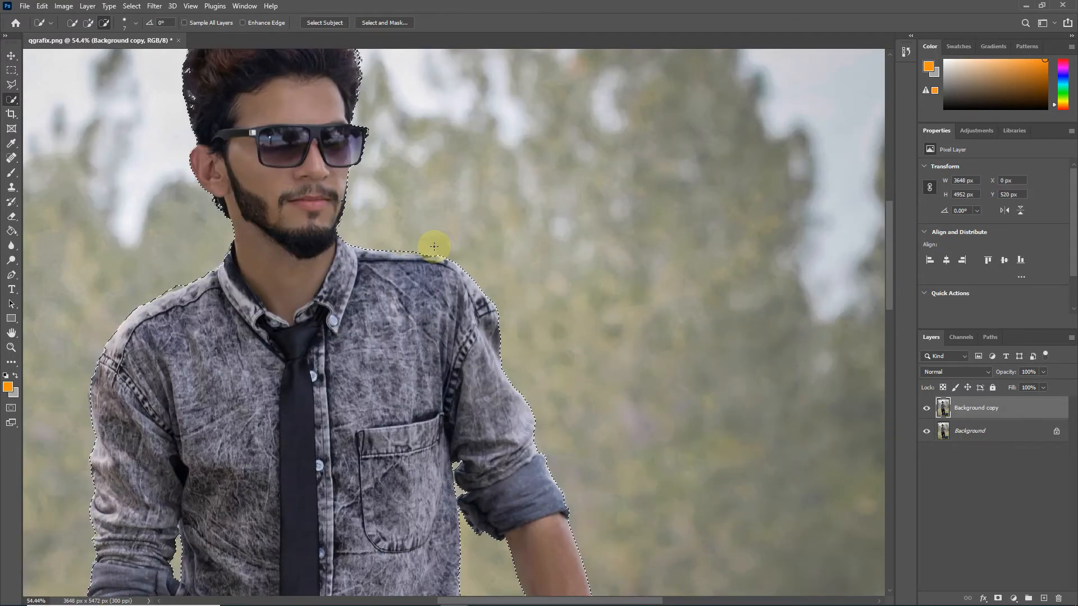
# - Clean up the stray selection fragments inside the beard along the cheek and check the edge up to the sunglasses
pyautogui.scroll(3, 354, 203)
pyautogui.scroll(10, 354, 202)
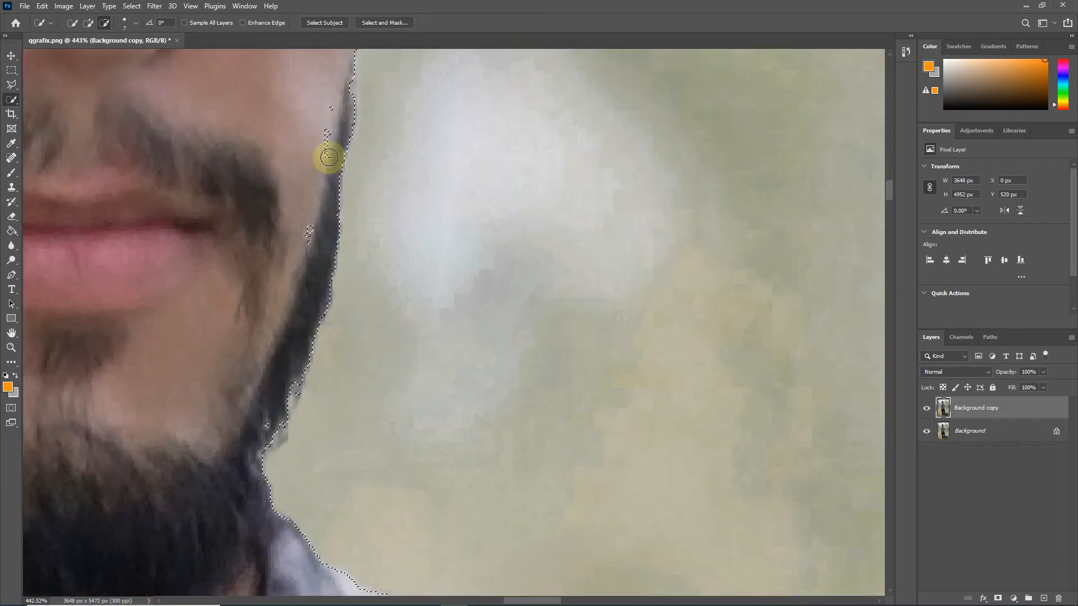
pyautogui.click(326, 161)
pyautogui.click(328, 138)
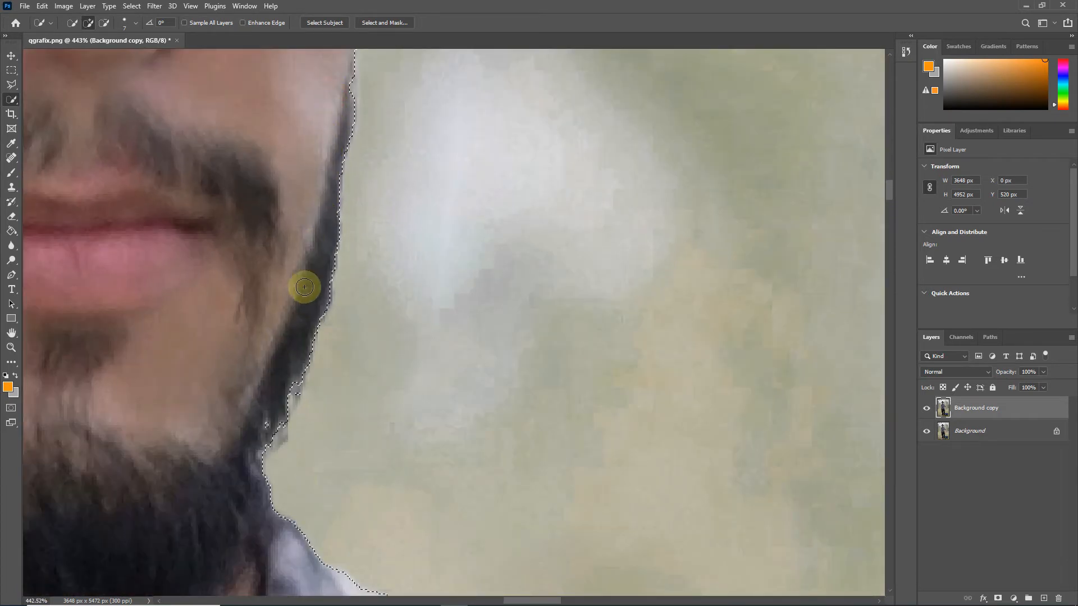
pyautogui.scroll(-3, 293, 164)
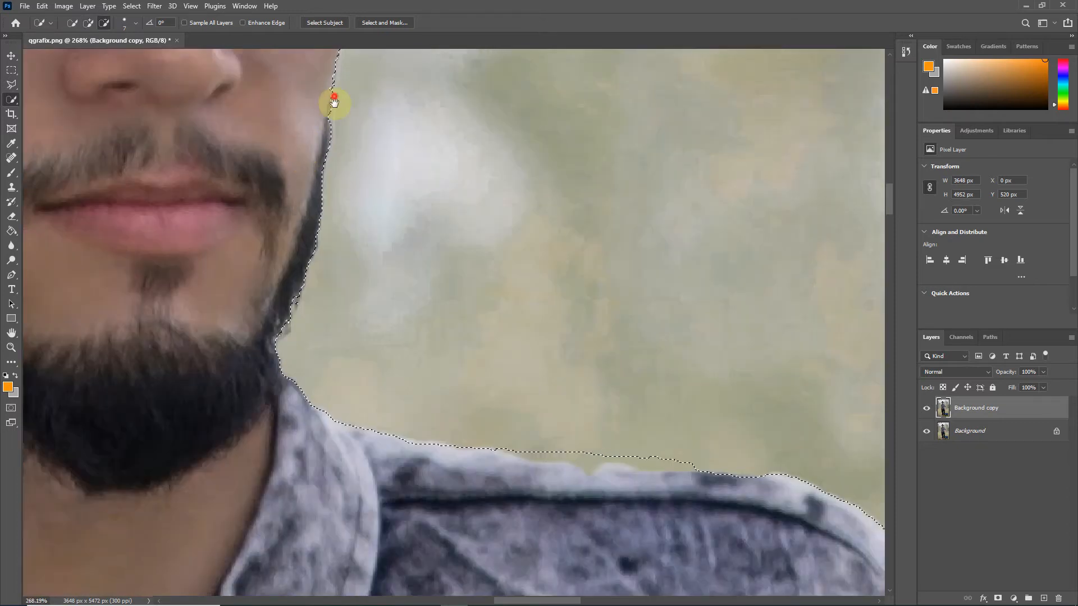
pyautogui.scroll(5, 334, 95)
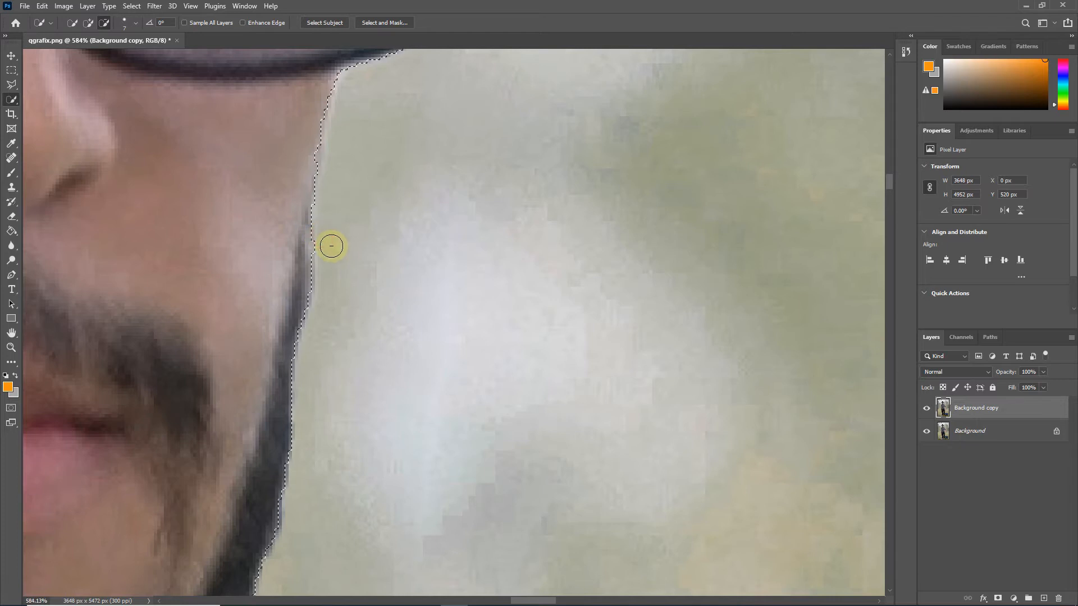
pyautogui.scroll(-4, 314, 321)
pyautogui.scroll(3, 484, 337)
# - Subtract the background spill above the shirt shoulder so the selection follows the fabric edge
pyautogui.scroll(-10, 501, 387)
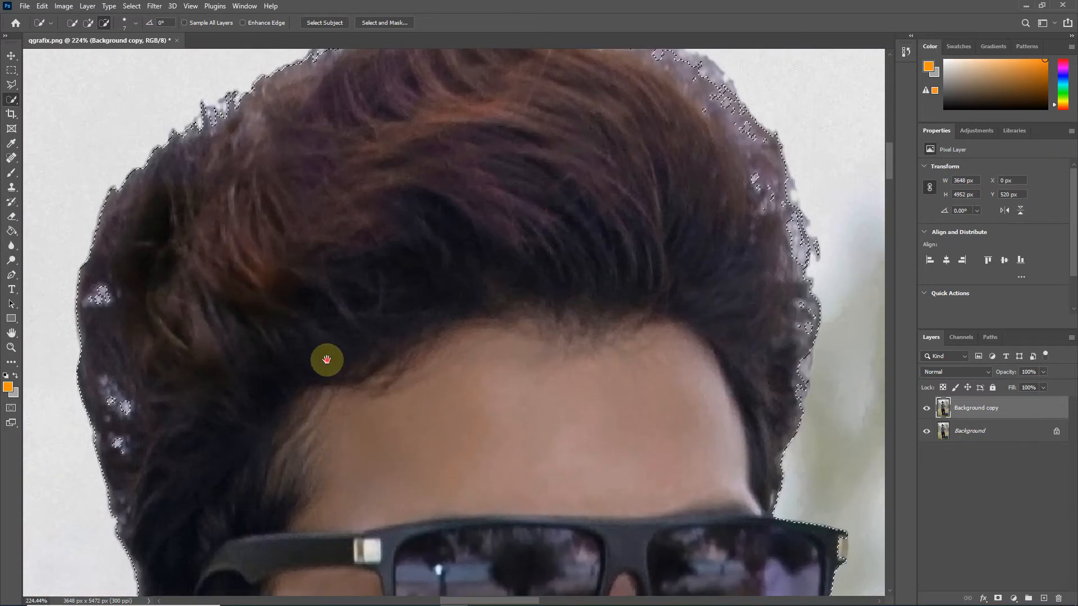
pyautogui.scroll(-4, 262, 221)
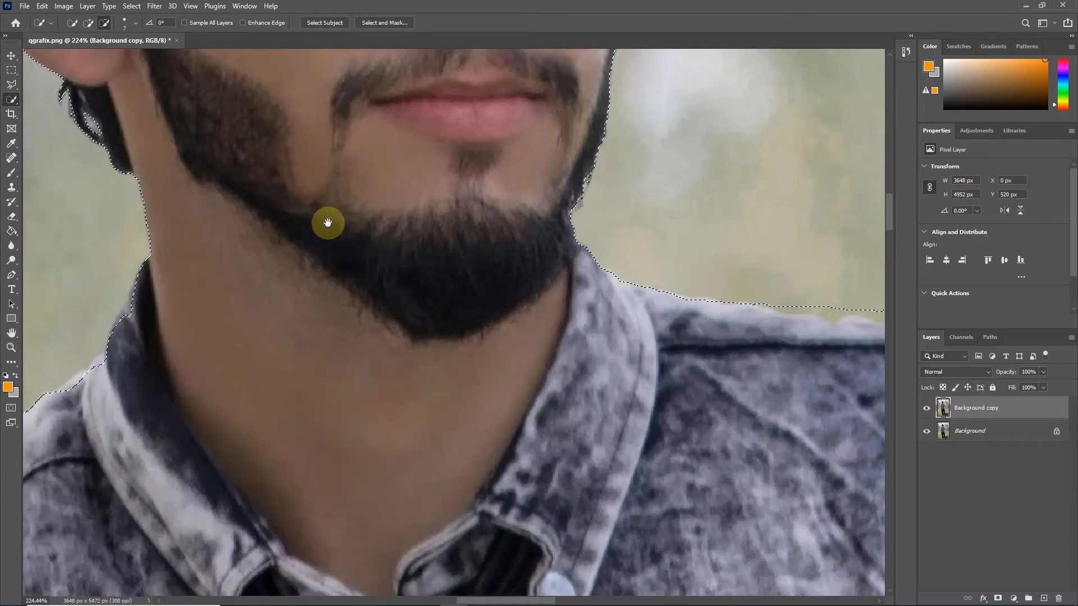
pyautogui.scroll(6, 171, 314)
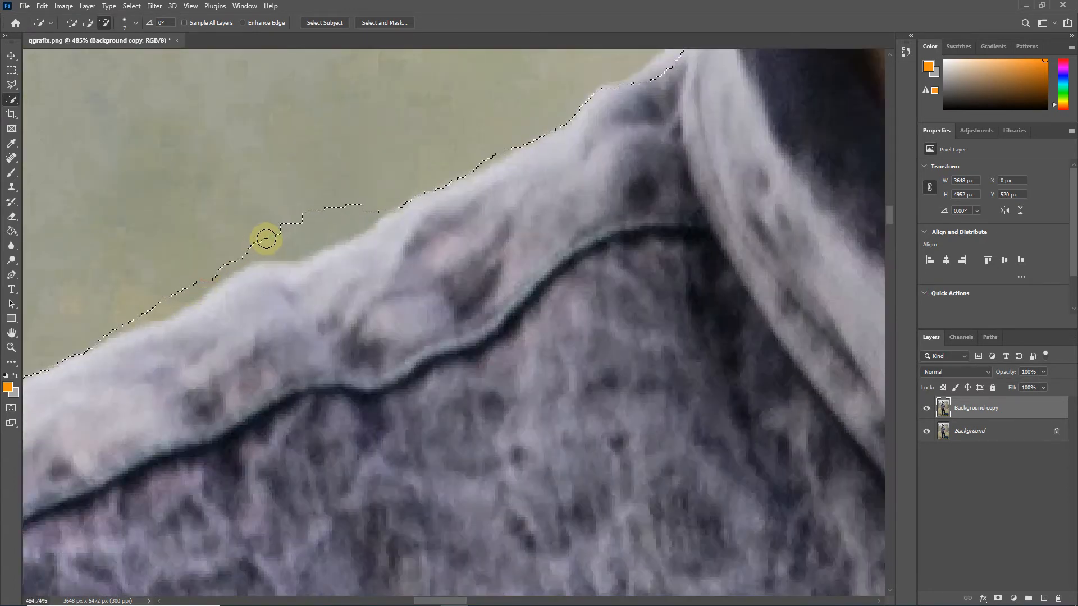
pyautogui.moveTo(266, 239); pyautogui.dragTo(362, 210)
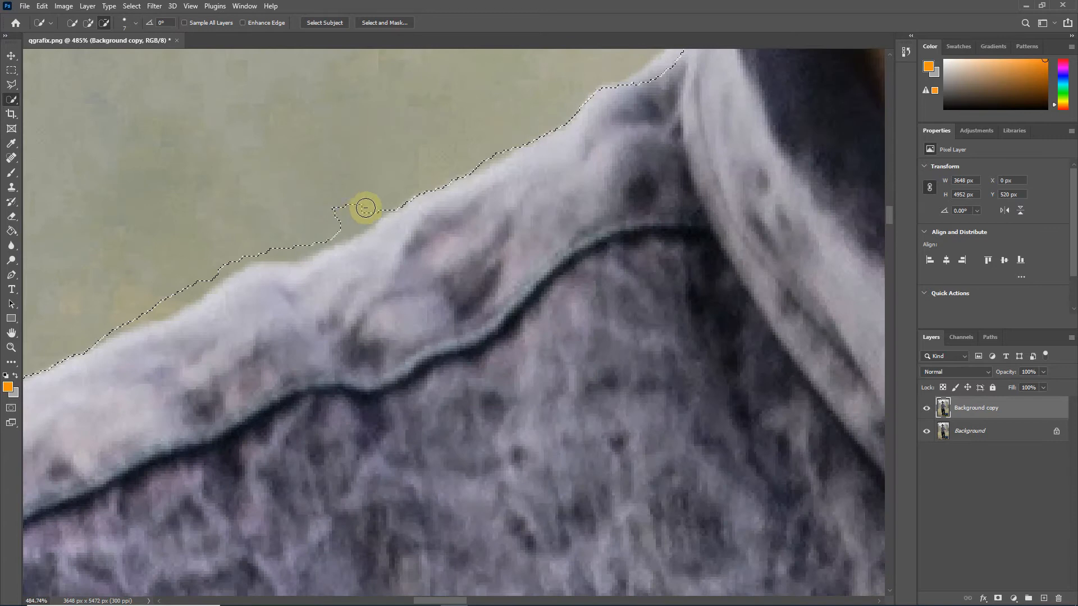
pyautogui.moveTo(297, 237); pyautogui.dragTo(233, 256)
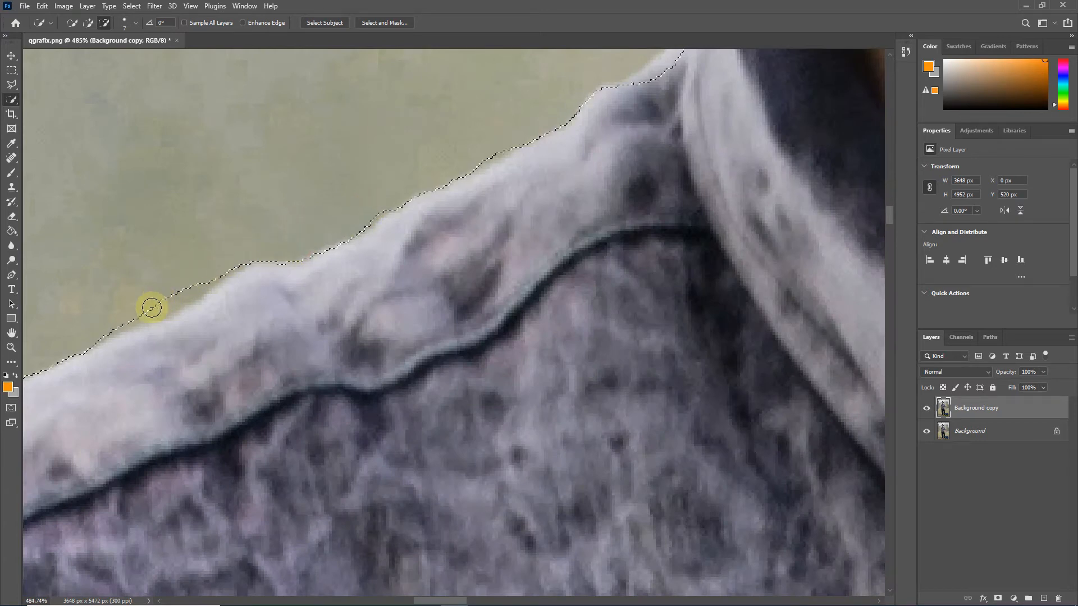
pyautogui.scroll(-2, 190, 293)
pyautogui.moveTo(147, 307); pyautogui.dragTo(205, 257)
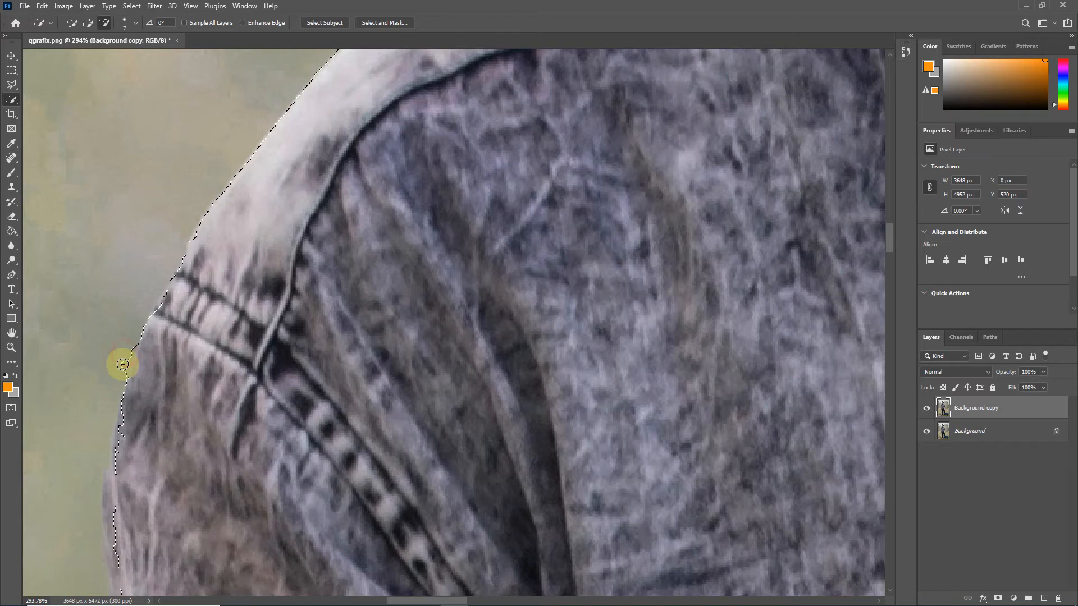
# - Add the missing strip of the upper sleeve's outer edge to the selection
pyautogui.moveTo(138, 401); pyautogui.dragTo(140, 225)
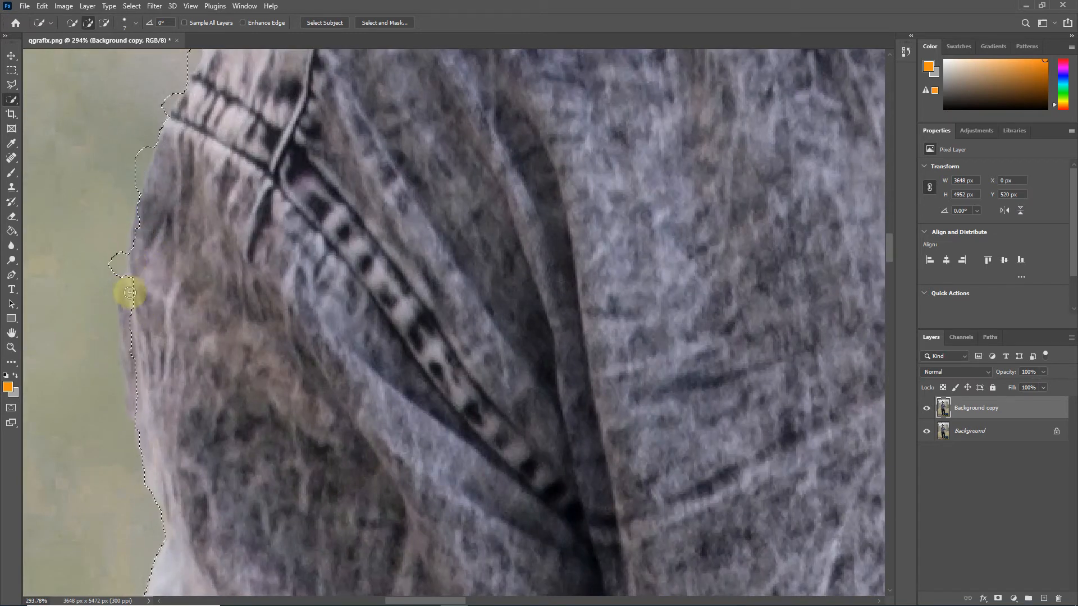
pyautogui.moveTo(141, 362); pyautogui.dragTo(140, 279)
pyautogui.click(88, 22)
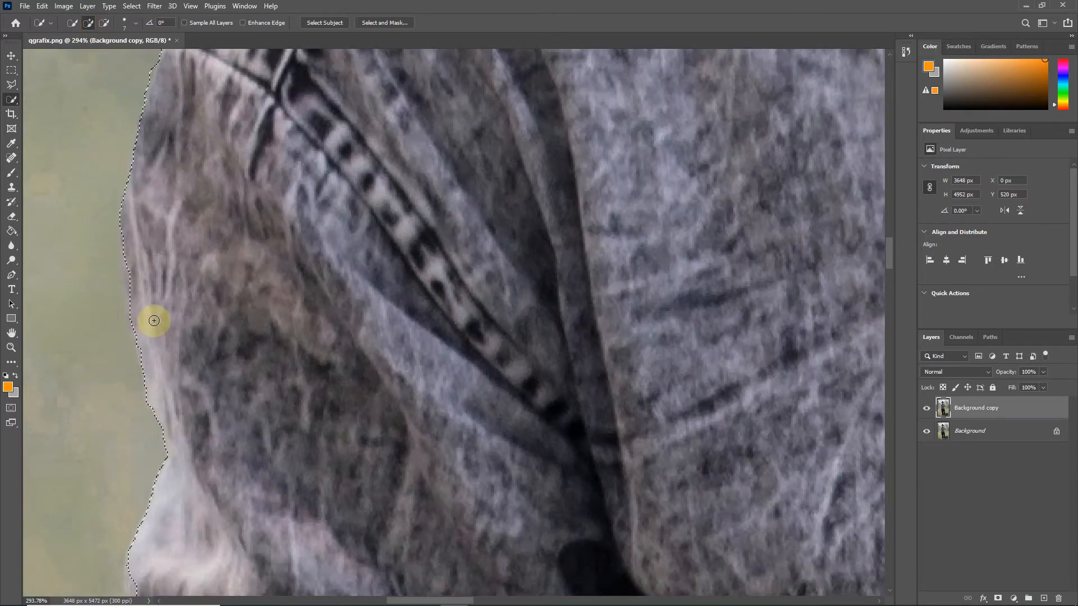
# - Subtract the background sliver at the sleeve folds above the rolled cuff from the selection
pyautogui.scroll(-3, 155, 322)
pyautogui.scroll(-5, 234, 378)
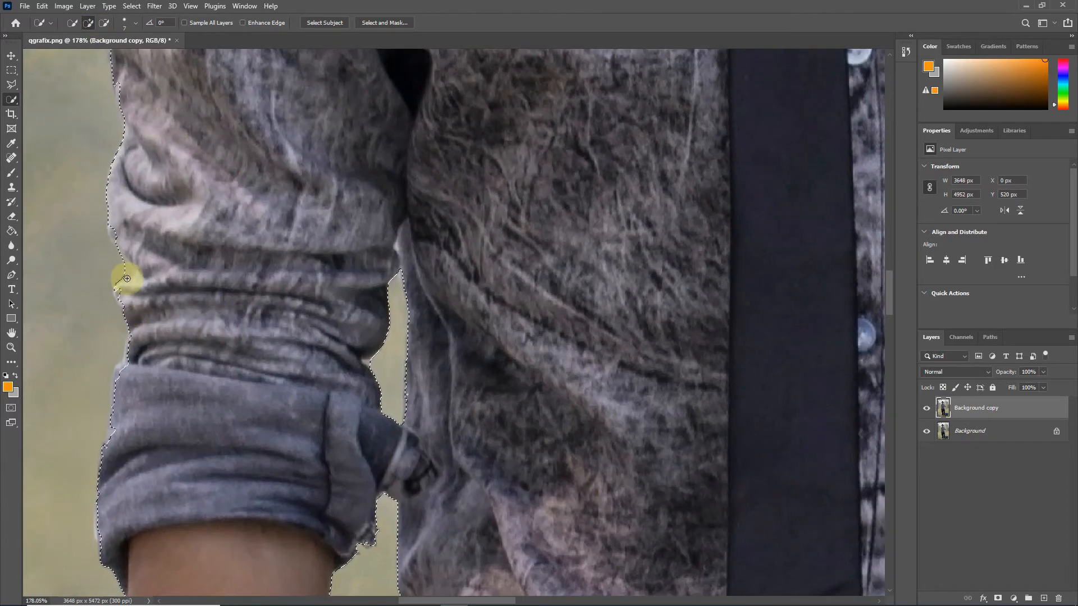
pyautogui.scroll(2, 120, 268)
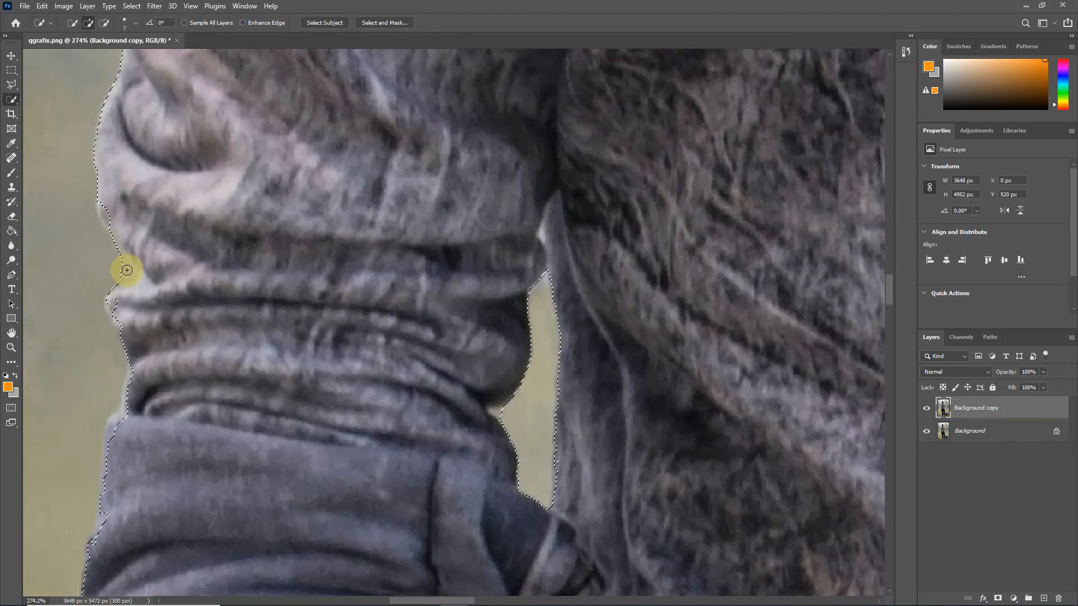
pyautogui.click(104, 22)
pyautogui.moveTo(116, 260); pyautogui.dragTo(123, 276)
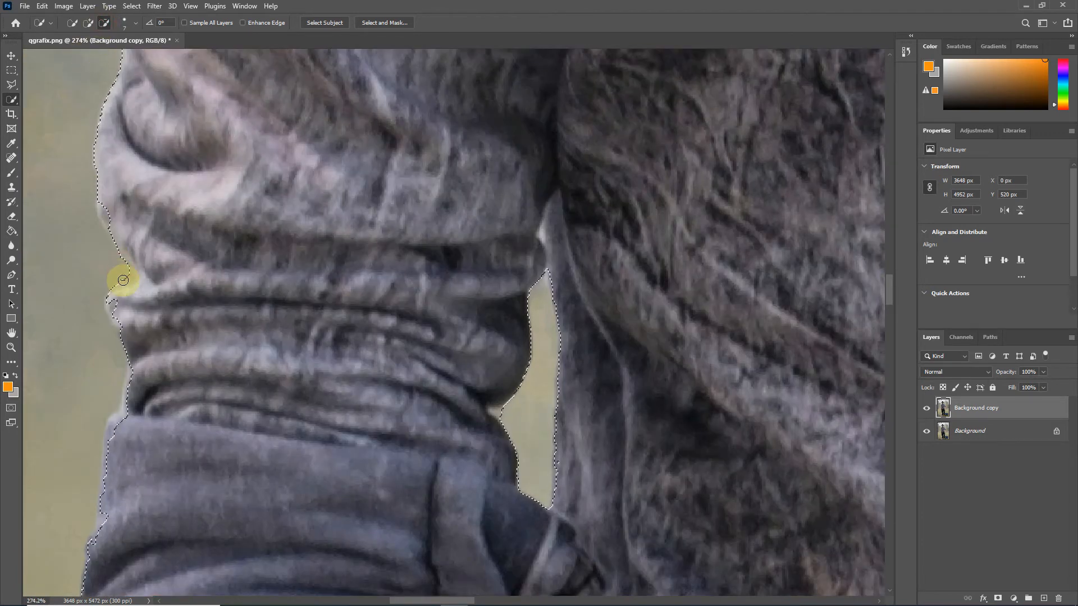
pyautogui.scroll(-5, 117, 262)
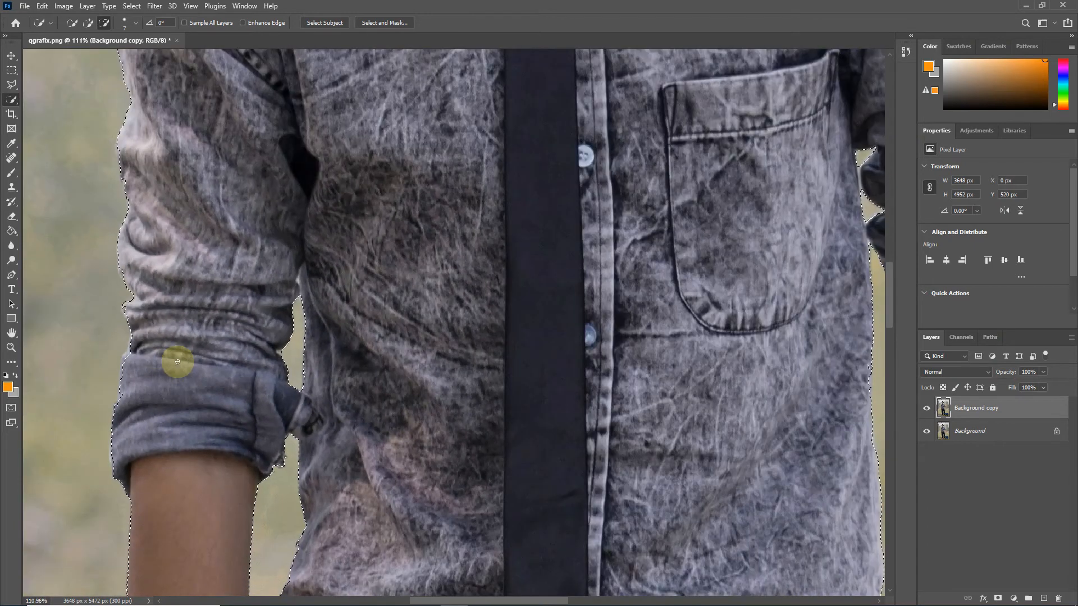
pyautogui.scroll(-5, 191, 360)
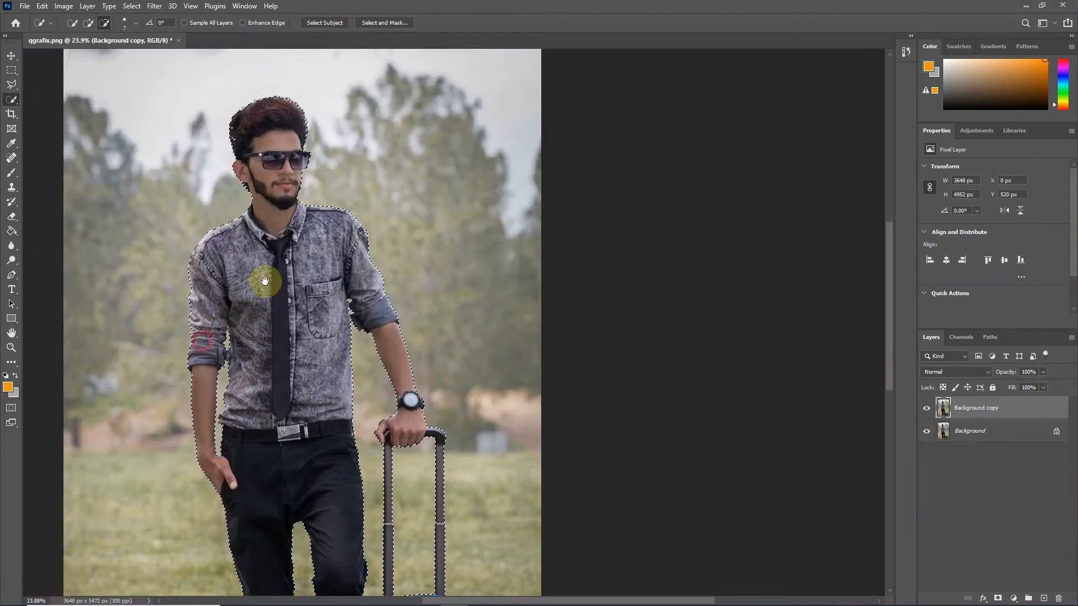
pyautogui.scroll(-2, 284, 272)
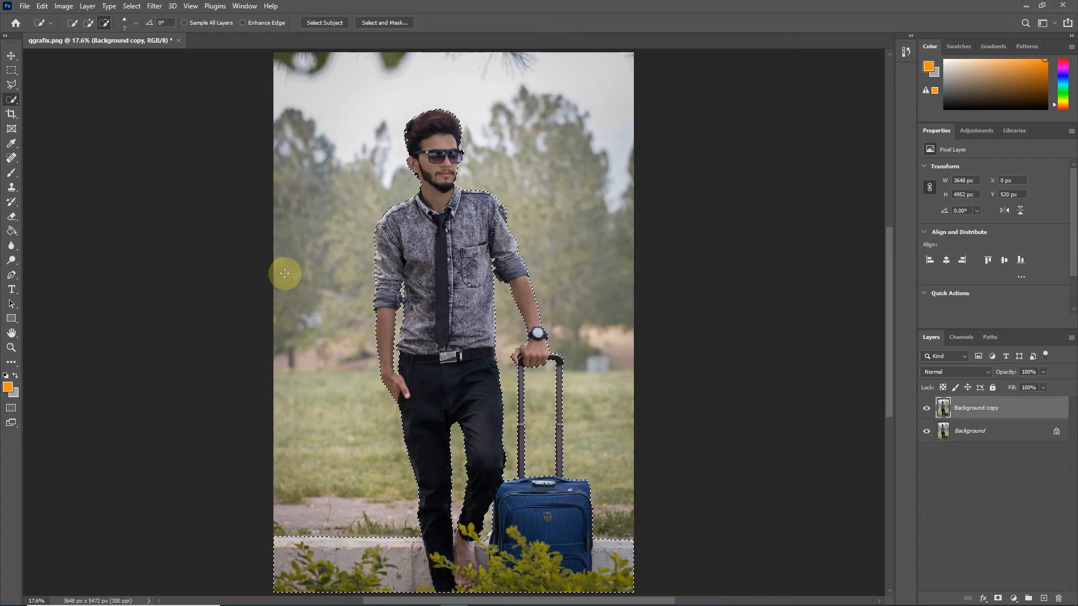
# - Copy the selected subject onto a new layer, and reload its outline as a selection with Background copy active
pyautogui.hotkey('ctrl', 'j')
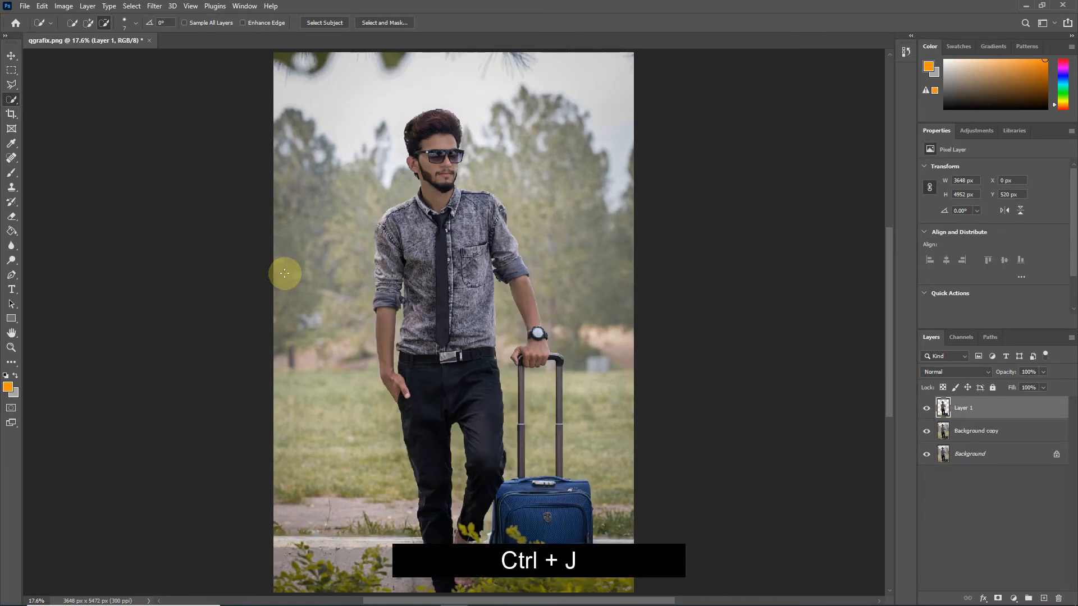
pyautogui.click(960, 431)
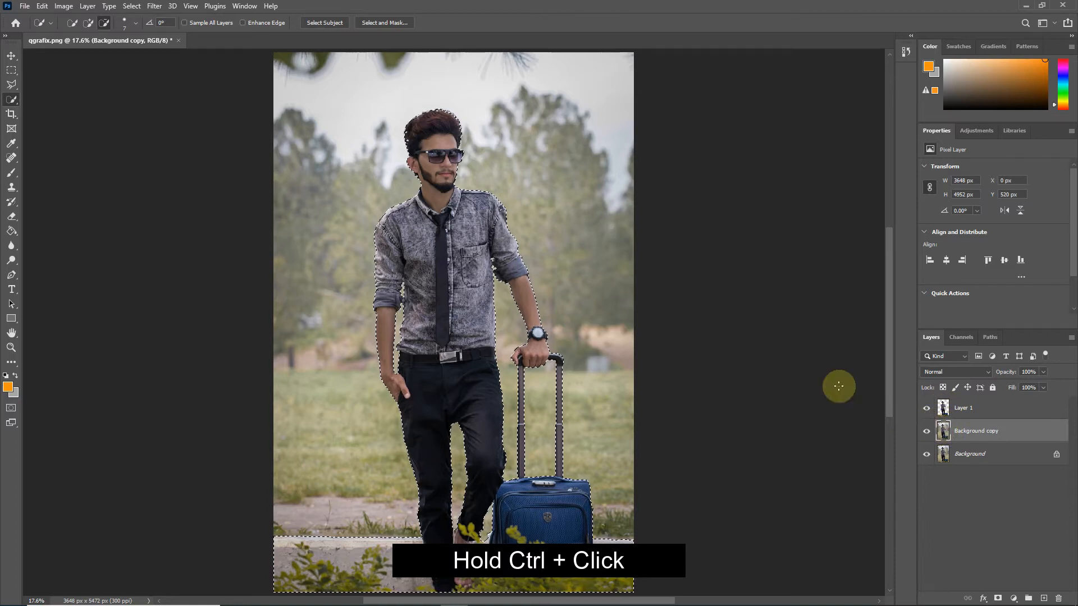
# - Expand the selection around the man, suitcase and foreground by 40 pixels
pyautogui.click(129, 7)
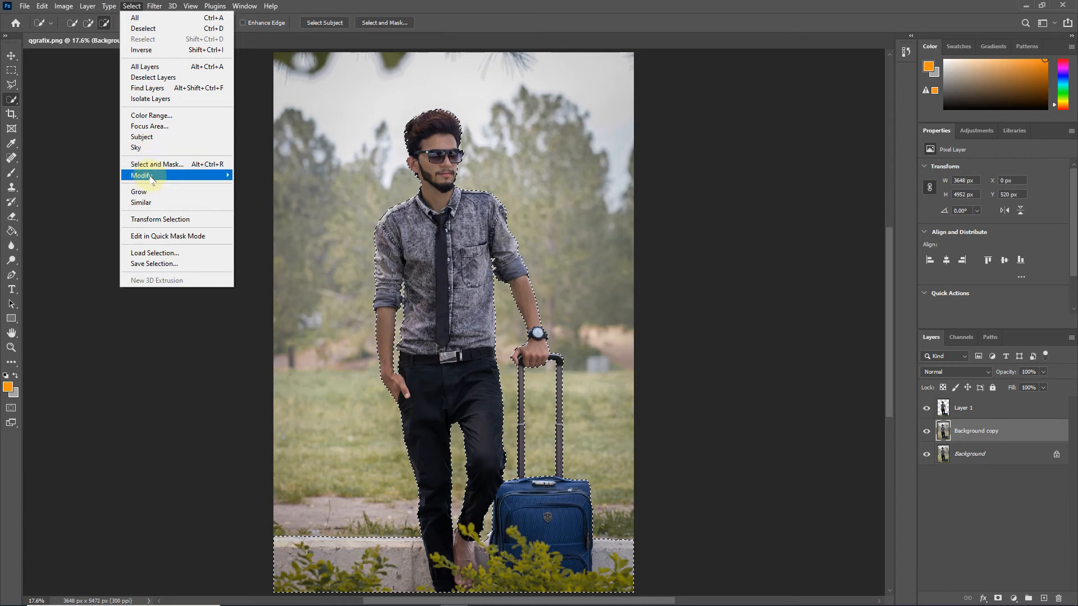
pyautogui.moveTo(214, 176)
pyautogui.click(267, 197)
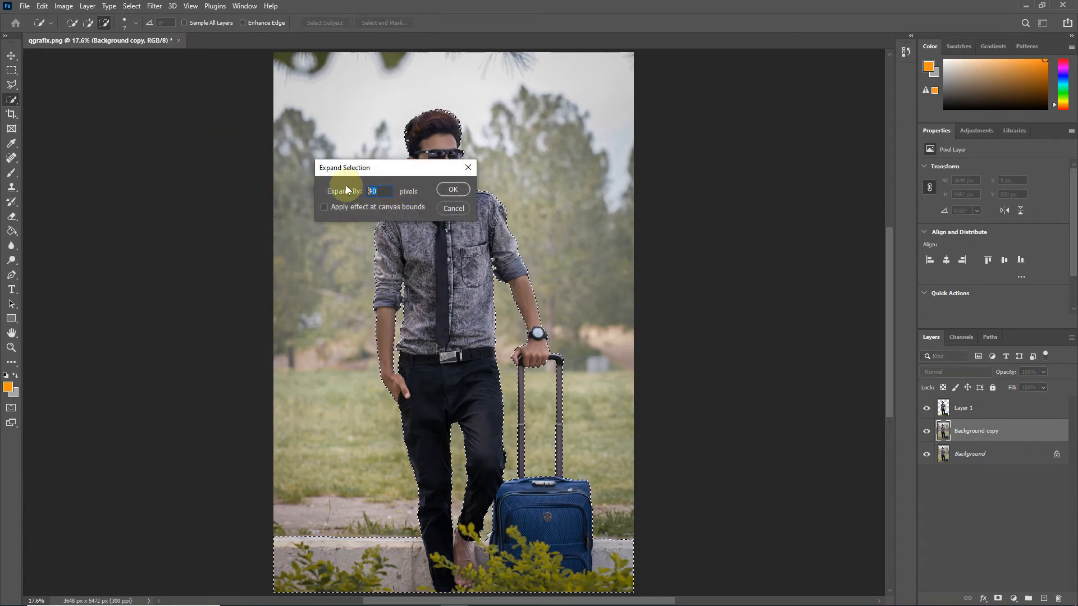
pyautogui.click(453, 189)
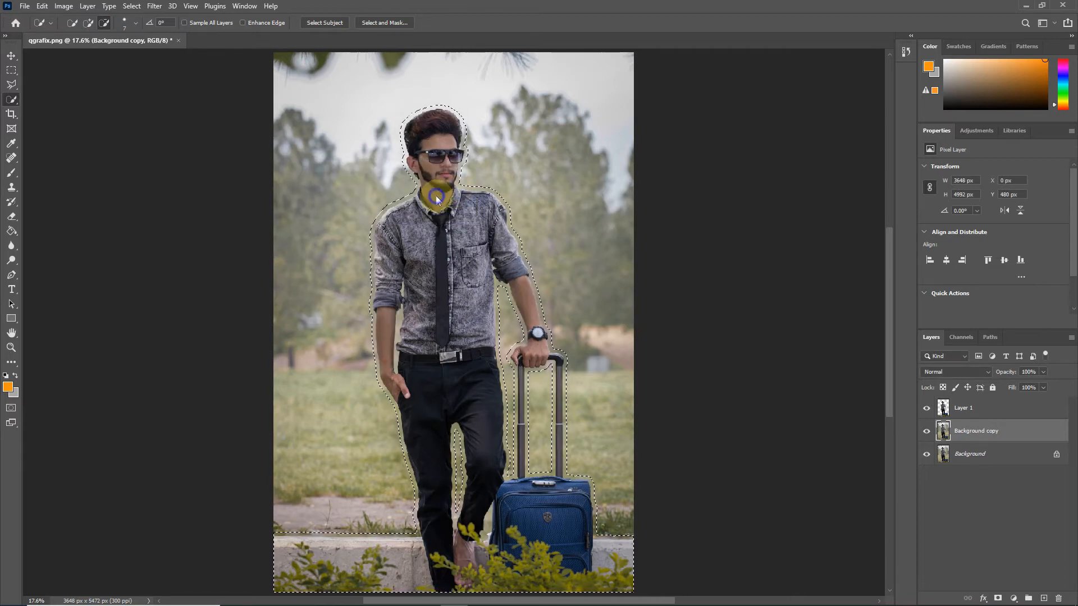
# - Fill the expanded selection on Background copy with content-aware background and deselect it
pyautogui.rightClick(437, 196)
pyautogui.click(461, 331)
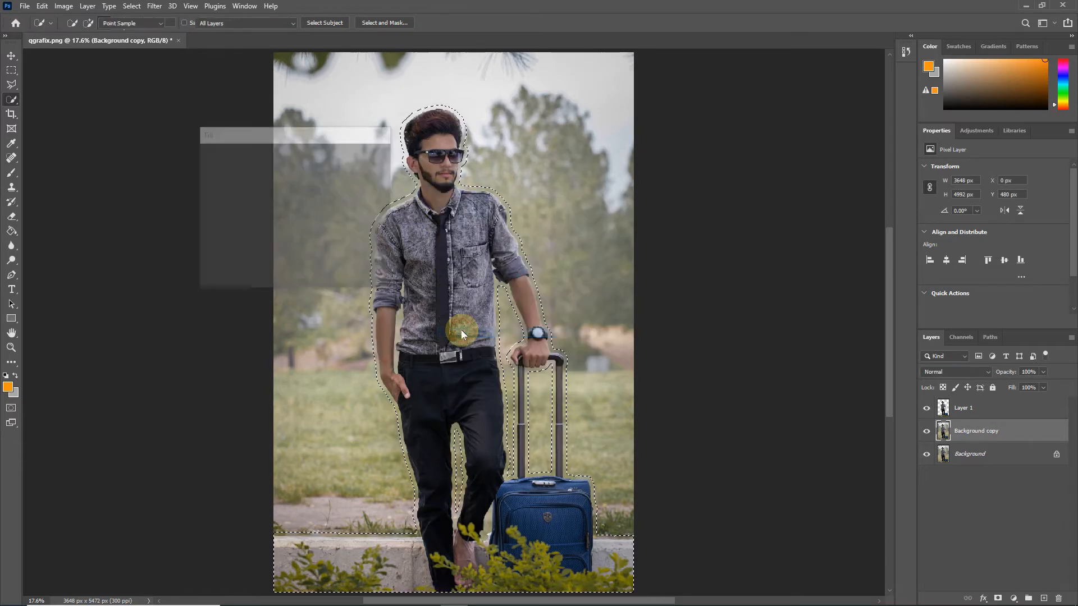
pyautogui.click(370, 155)
pyautogui.press('w')
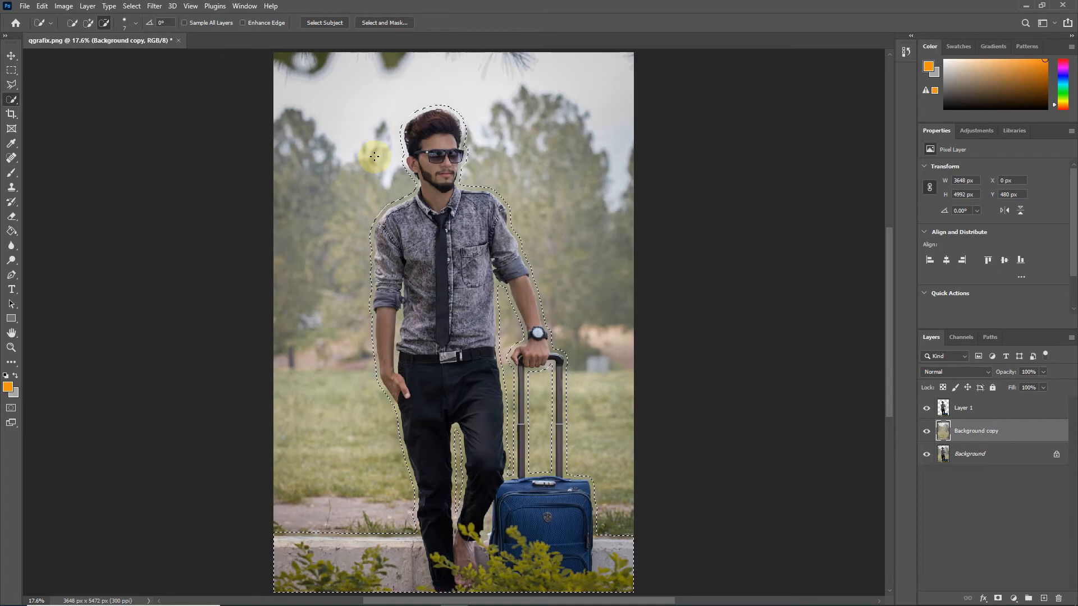
pyautogui.rightClick(444, 254)
pyautogui.click(466, 257)
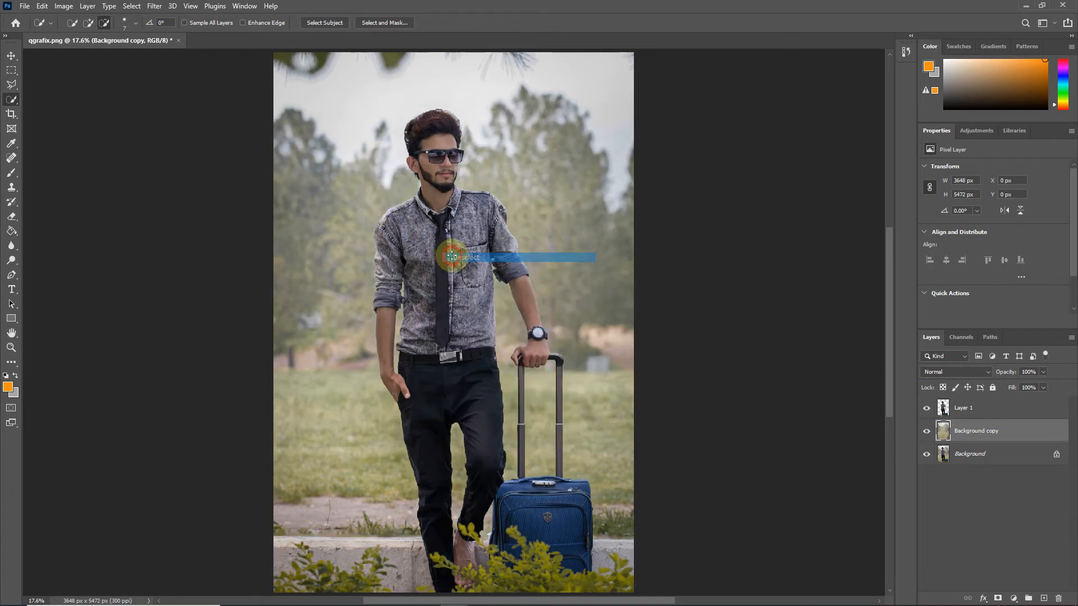
# - Hide Layer 1 and open the Camera Raw Filter for the Background copy layer
pyautogui.click(927, 409)
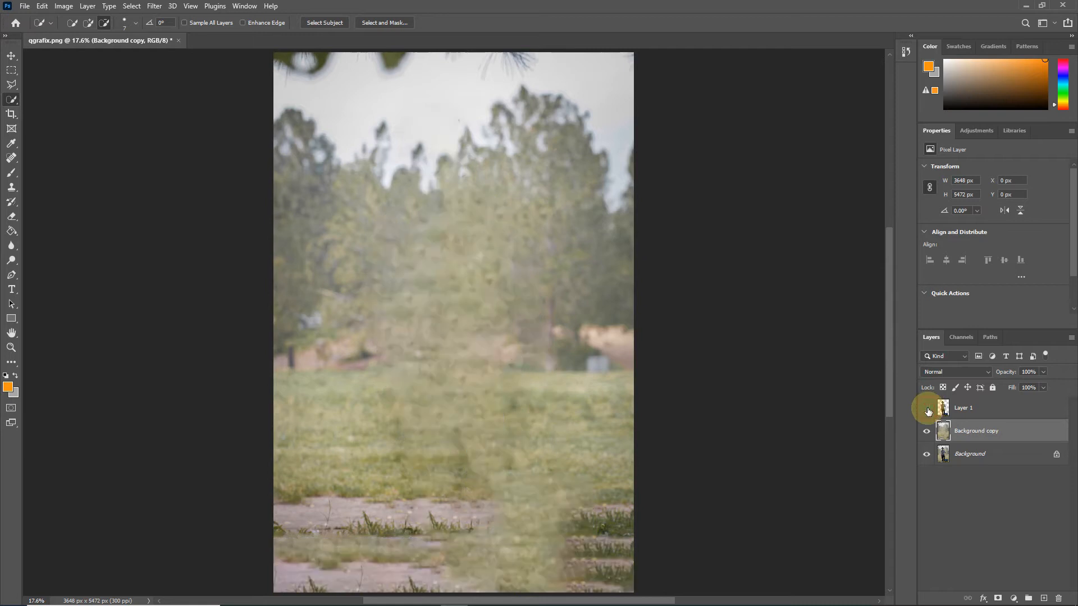
pyautogui.click(948, 430)
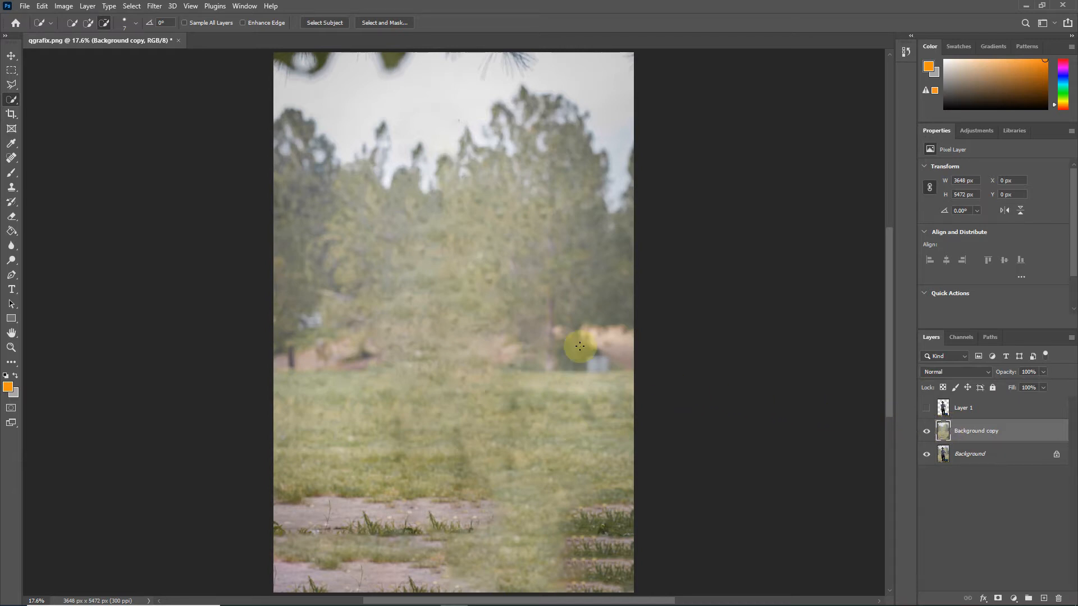
pyautogui.click(154, 6)
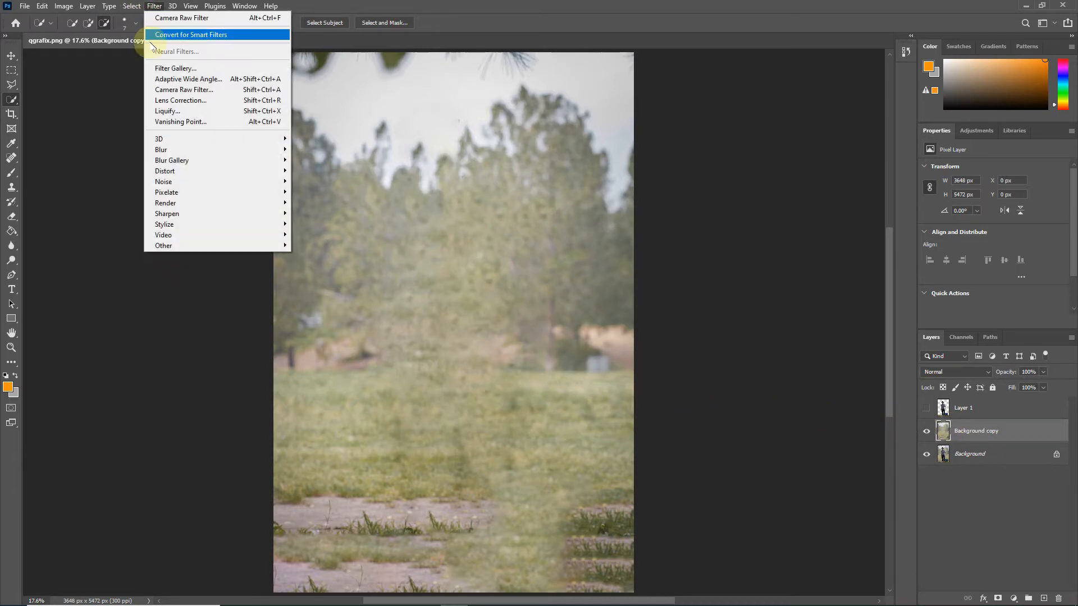
pyautogui.click(236, 89)
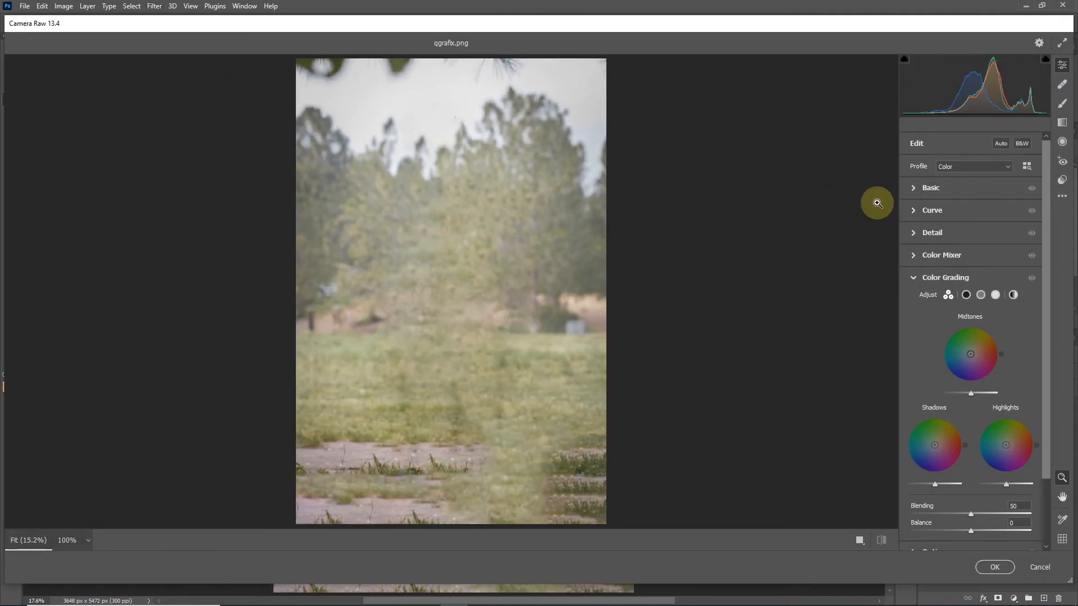
# - Set Exposure to -0.65, Contrast +33, Highlights -35, Shadows +35, Whites -25, Blacks -20, Texture +34, Clarity +15 and Vibrance +78
pyautogui.click(912, 189)
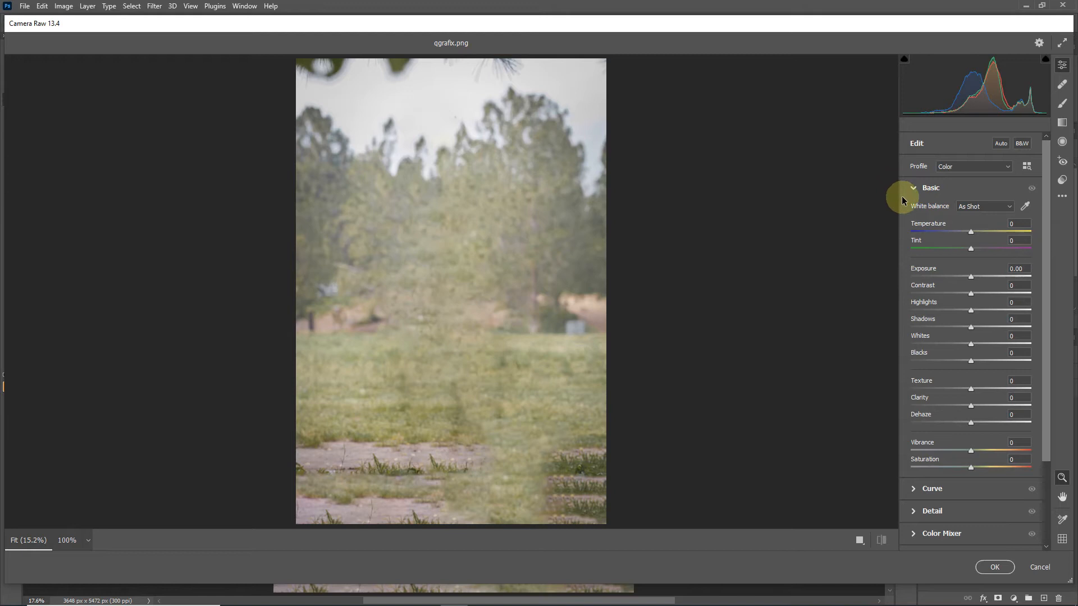
pyautogui.moveTo(972, 277); pyautogui.dragTo(958, 361)
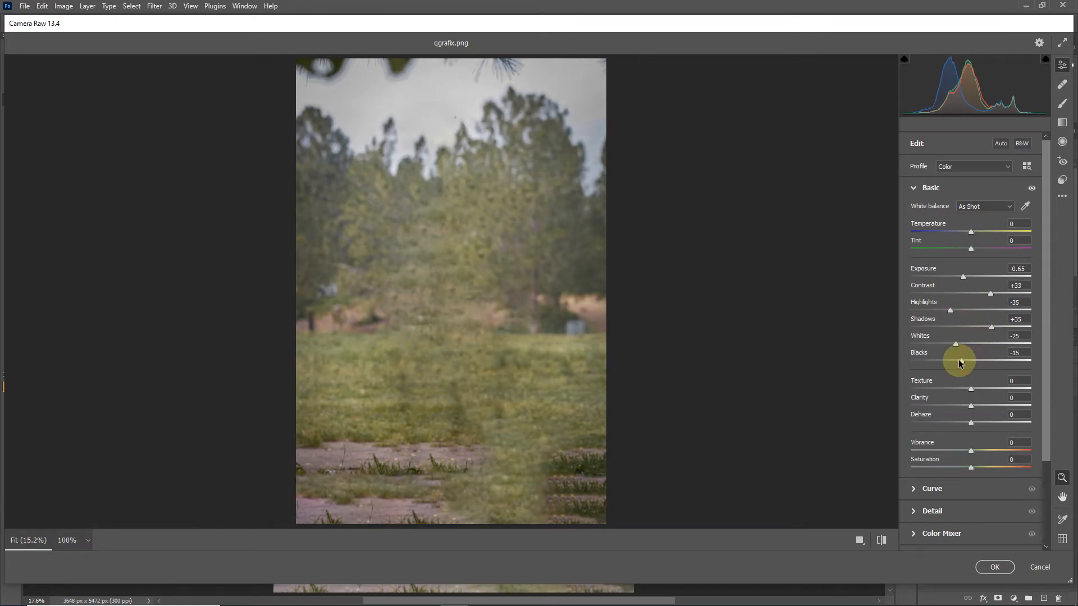
pyautogui.moveTo(973, 404); pyautogui.dragTo(1017, 397)
# - Shift the Greens hue to +65 in the Color Mixer
pyautogui.scroll(-2, 974, 405)
pyautogui.scroll(-2, 989, 387)
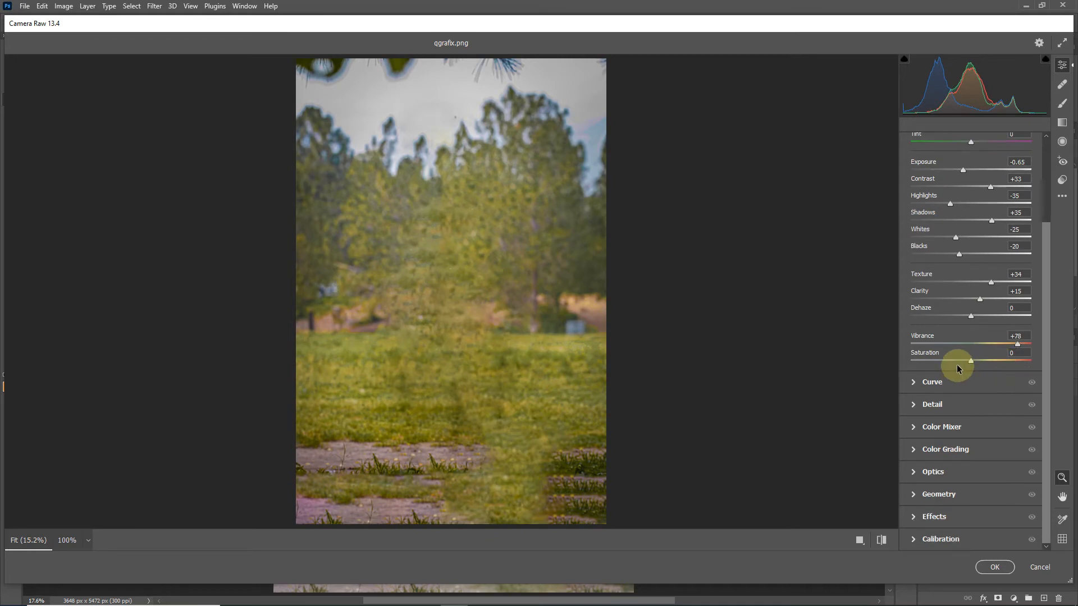
pyautogui.click(924, 427)
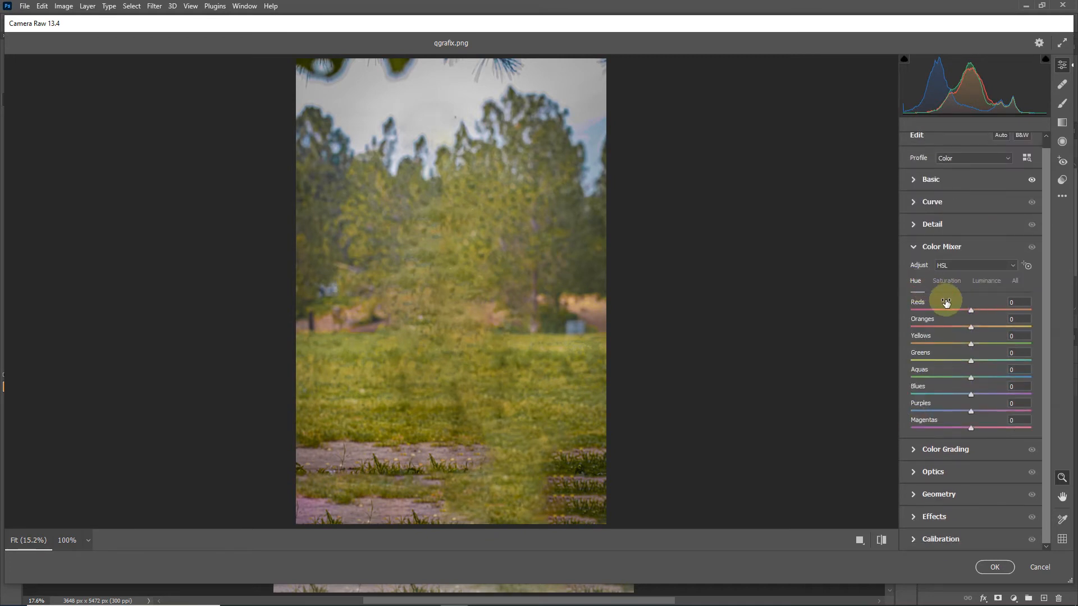
pyautogui.moveTo(972, 364); pyautogui.dragTo(1008, 362)
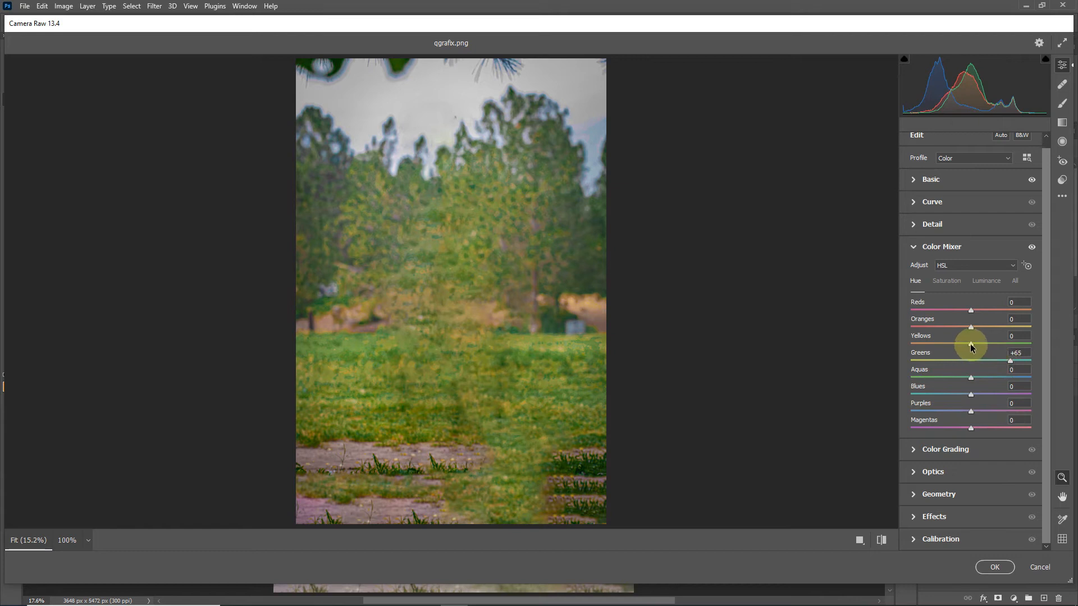
# - Set Yellows hue to +67, saturation to Yellows +35, Greens +50, Aquas +7, luminance to Yellows -12, Greens +36, and apply the filter
pyautogui.click(946, 284)
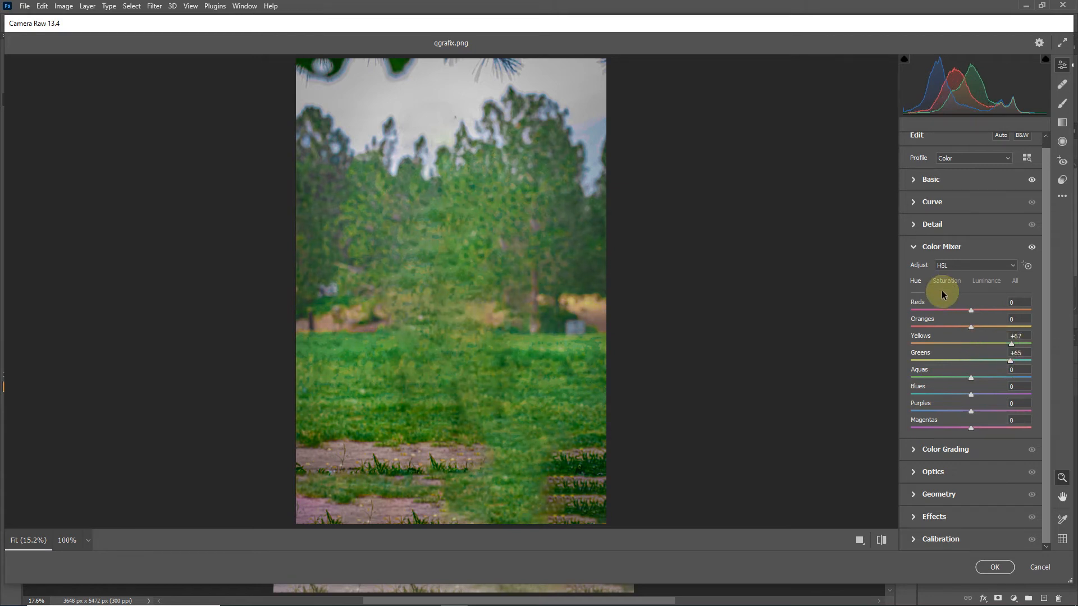
pyautogui.moveTo(972, 344); pyautogui.dragTo(976, 377)
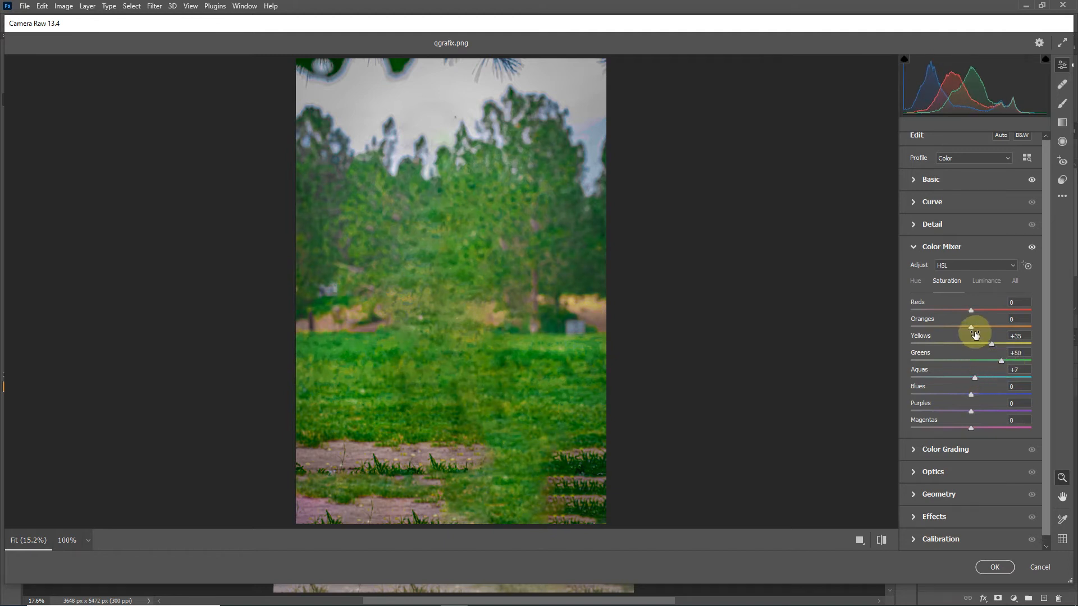
pyautogui.click(978, 282)
pyautogui.moveTo(971, 361)
pyautogui.mouseDown()
pyautogui.moveTo(1002, 363)
pyautogui.moveTo(992, 361)
pyautogui.moveTo(1008, 345)
pyautogui.moveTo(963, 345)
pyautogui.mouseUp()
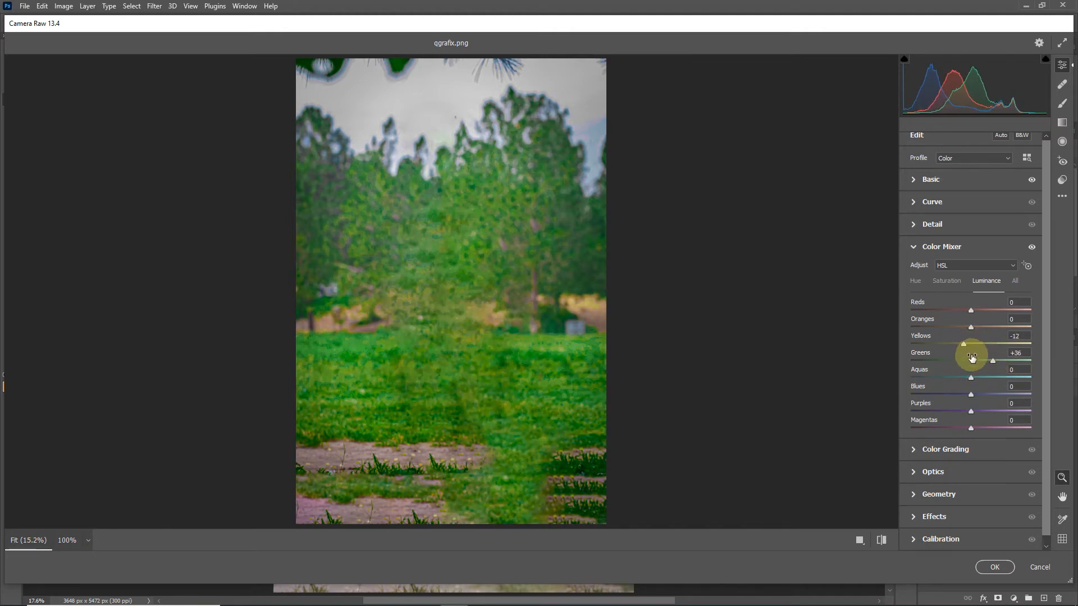
pyautogui.click(998, 569)
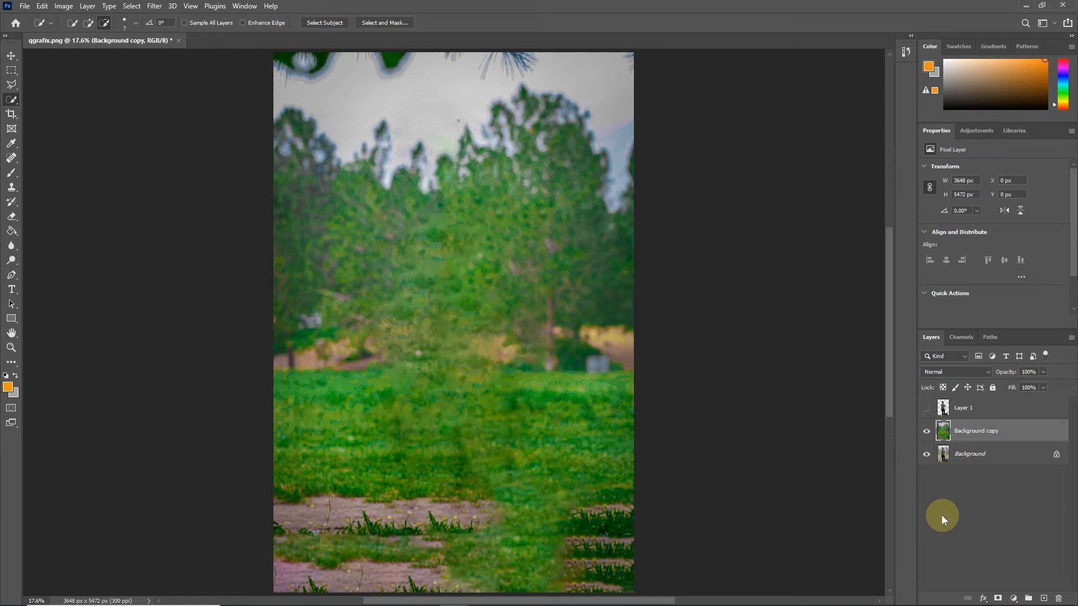
# - Apply a Gaussian Blur with a 45.6-pixel radius to the Background copy layer
pyautogui.click(155, 6)
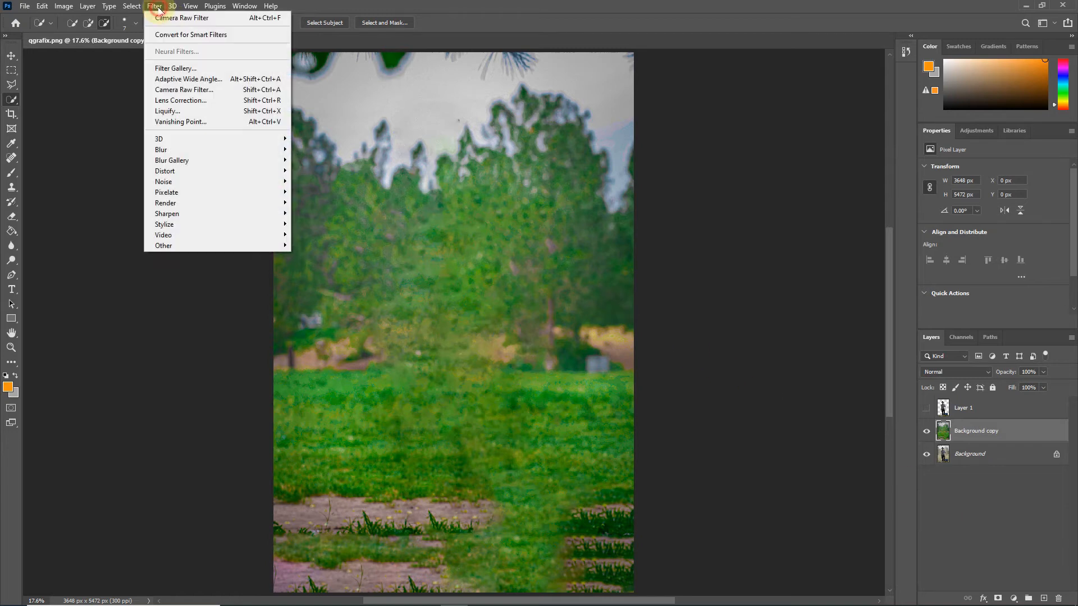
pyautogui.moveTo(169, 150)
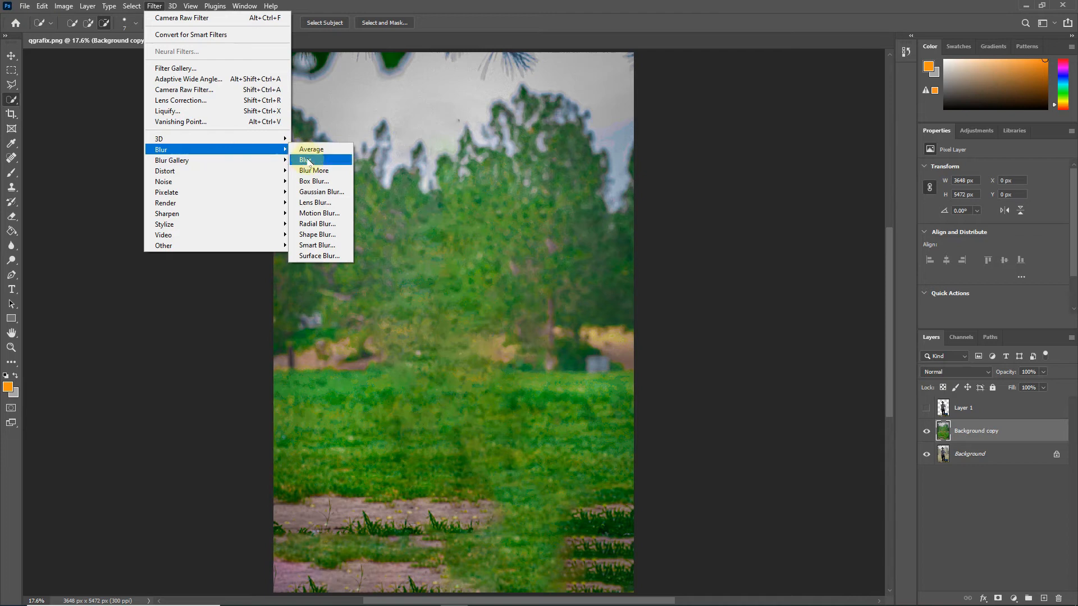
pyautogui.click(320, 192)
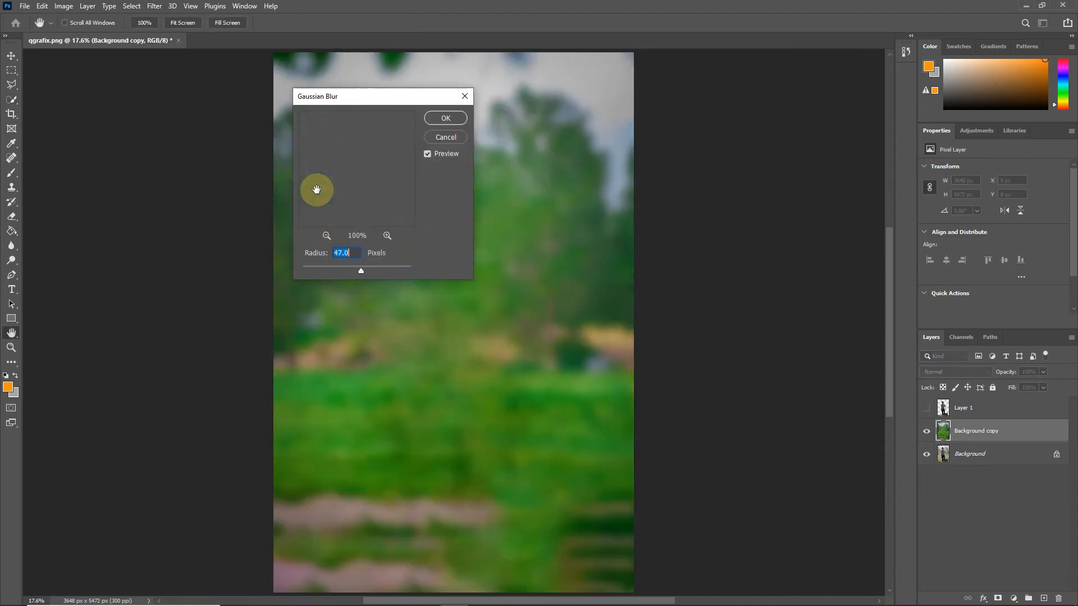
pyautogui.moveTo(364, 273); pyautogui.dragTo(361, 273)
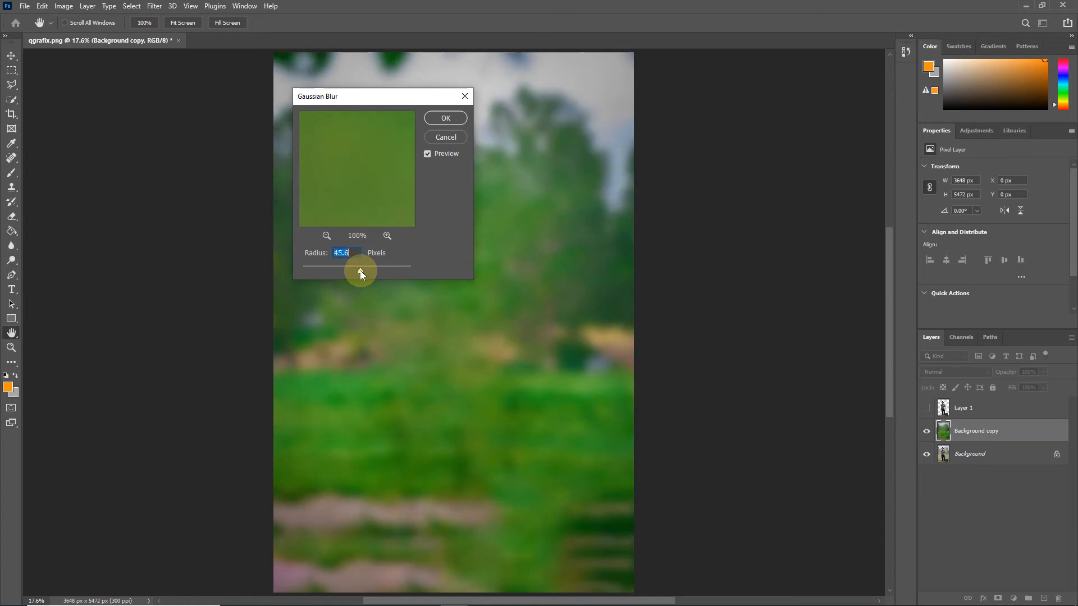
pyautogui.click(361, 273)
pyautogui.click(445, 118)
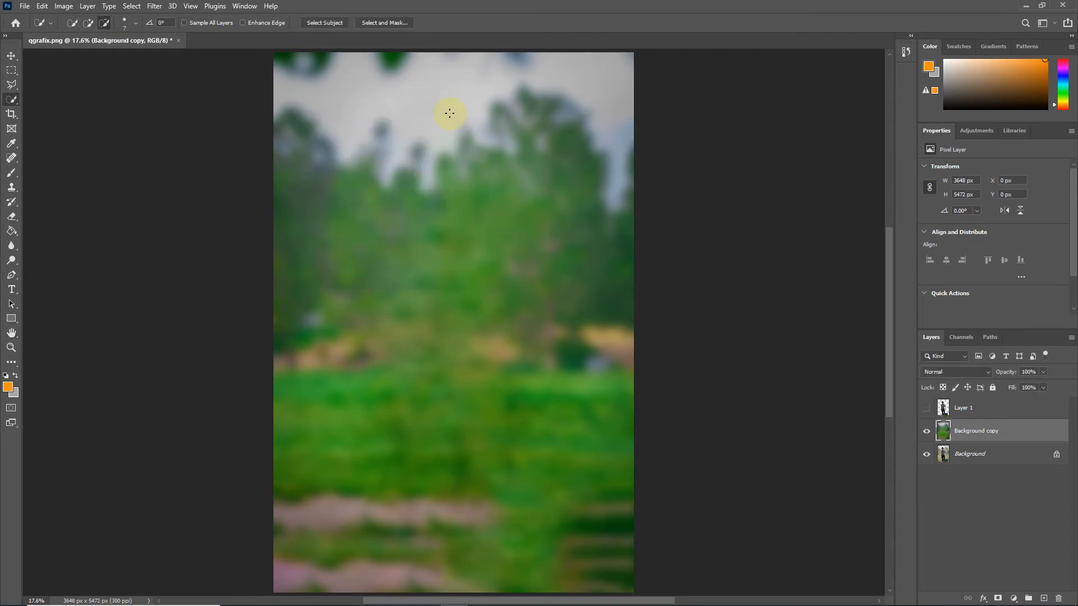
# - Show Layer 1 again and open the Camera Raw Filter for it
pyautogui.click(926, 409)
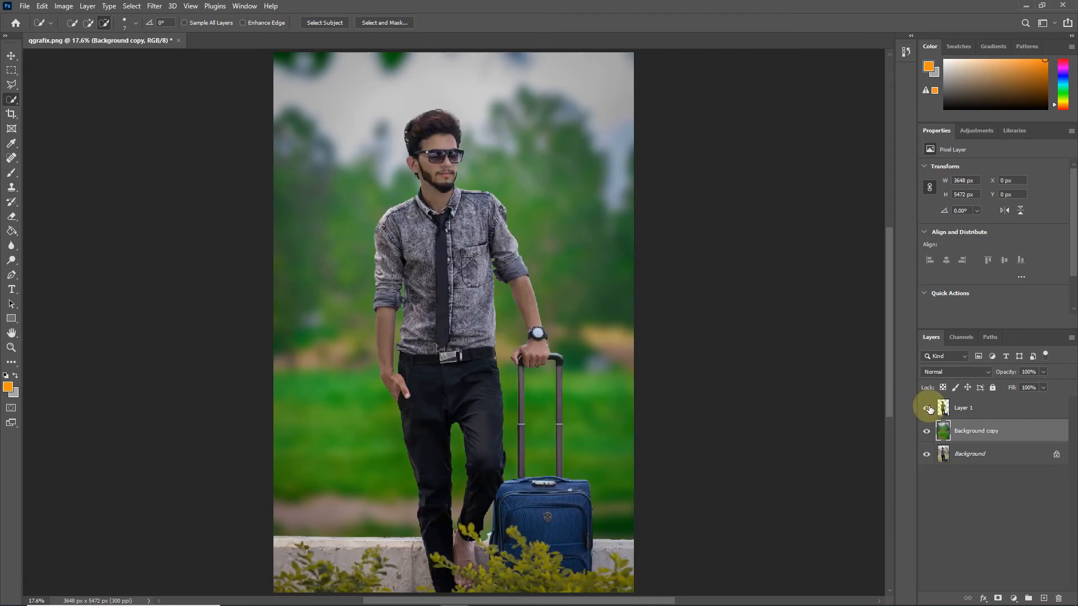
pyautogui.click(977, 408)
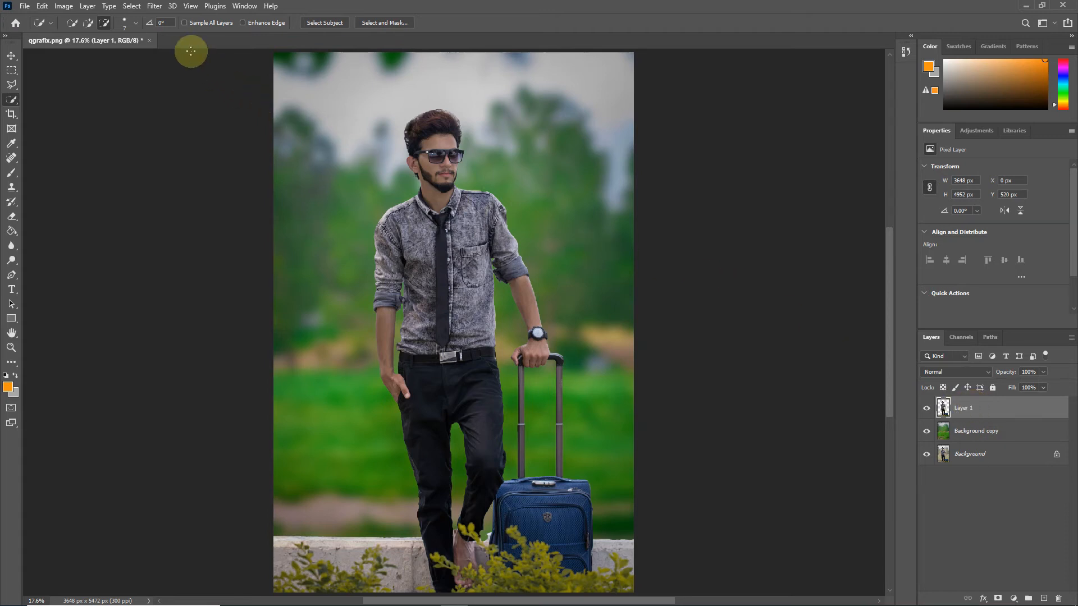
pyautogui.click(156, 7)
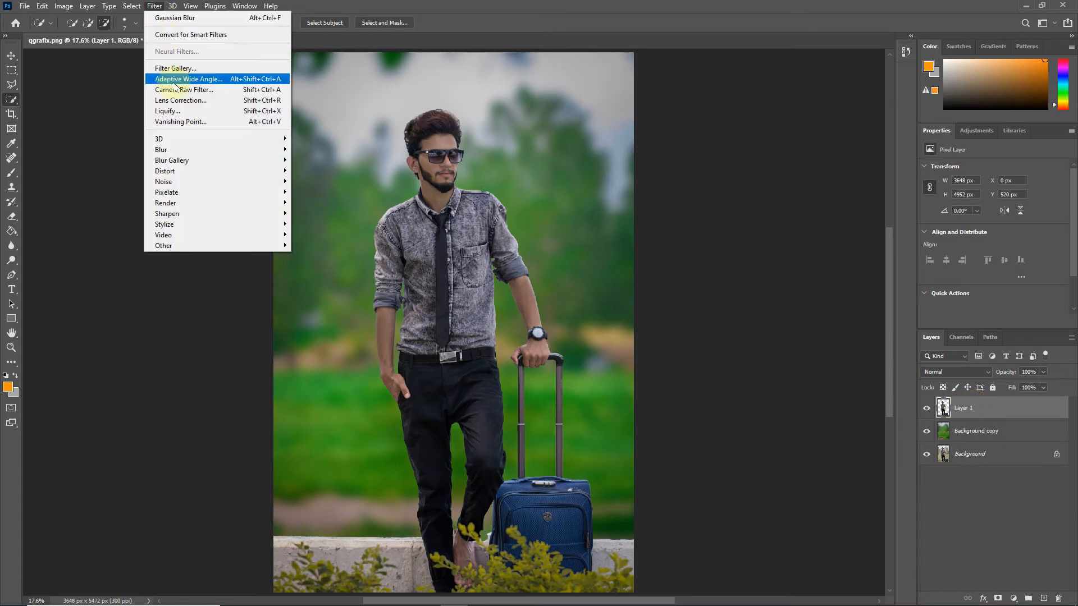
pyautogui.click(215, 89)
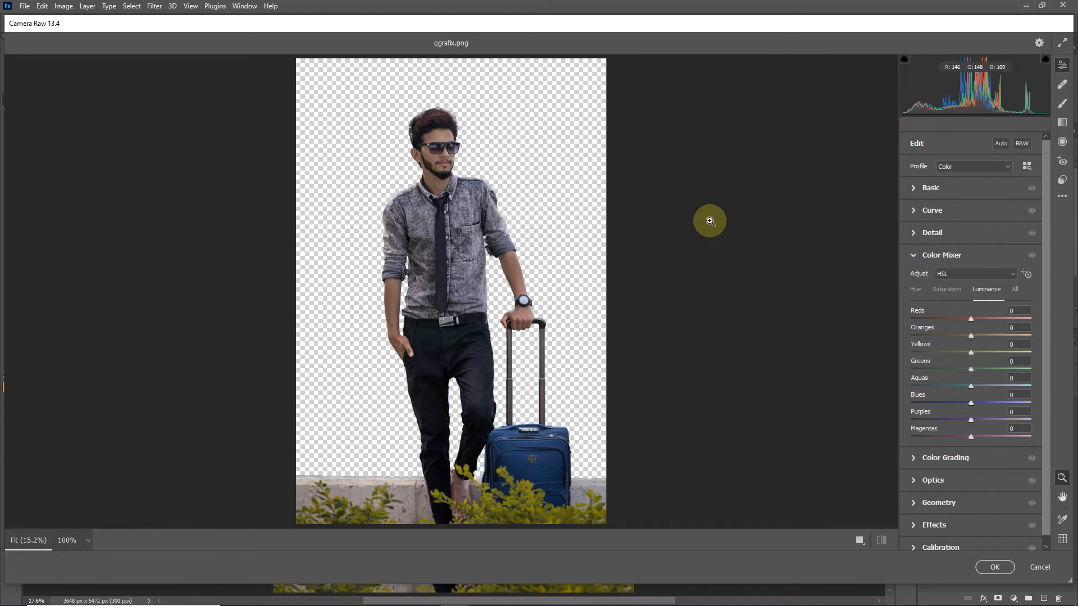
# - Set the Greens hue to -100 and the saturation of Greens to +68 and Yellows to +65 in the Color Mixer
pyautogui.click(917, 289)
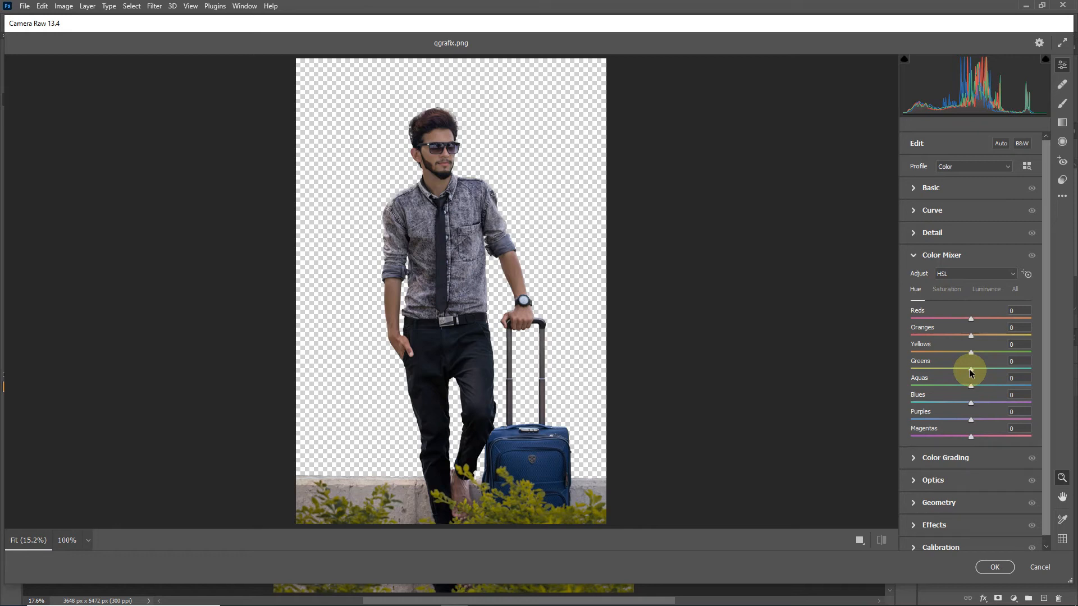
pyautogui.moveTo(971, 372); pyautogui.dragTo(911, 371)
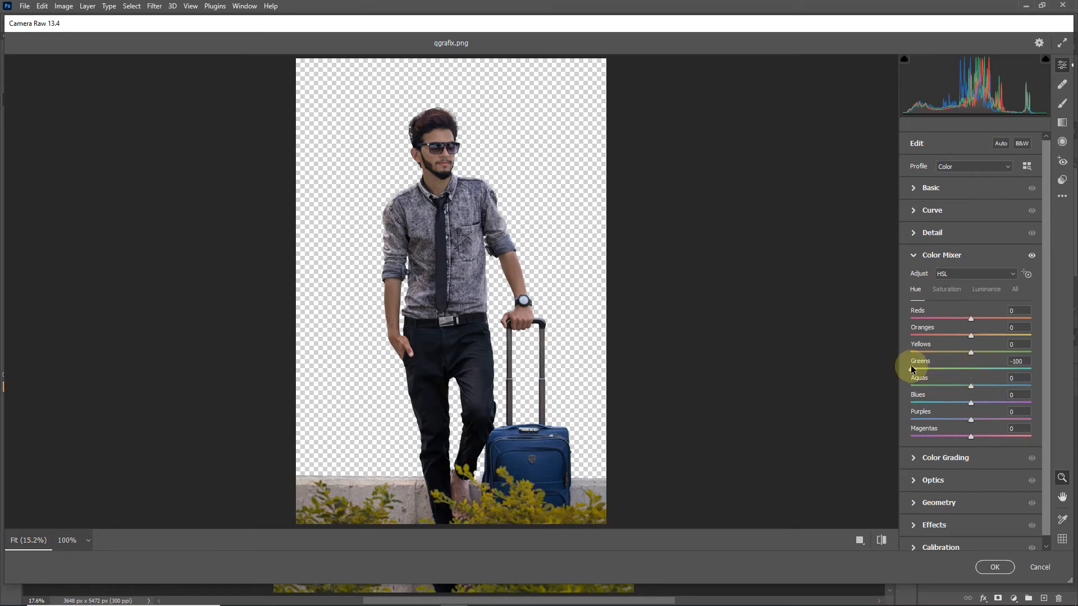
pyautogui.click(946, 293)
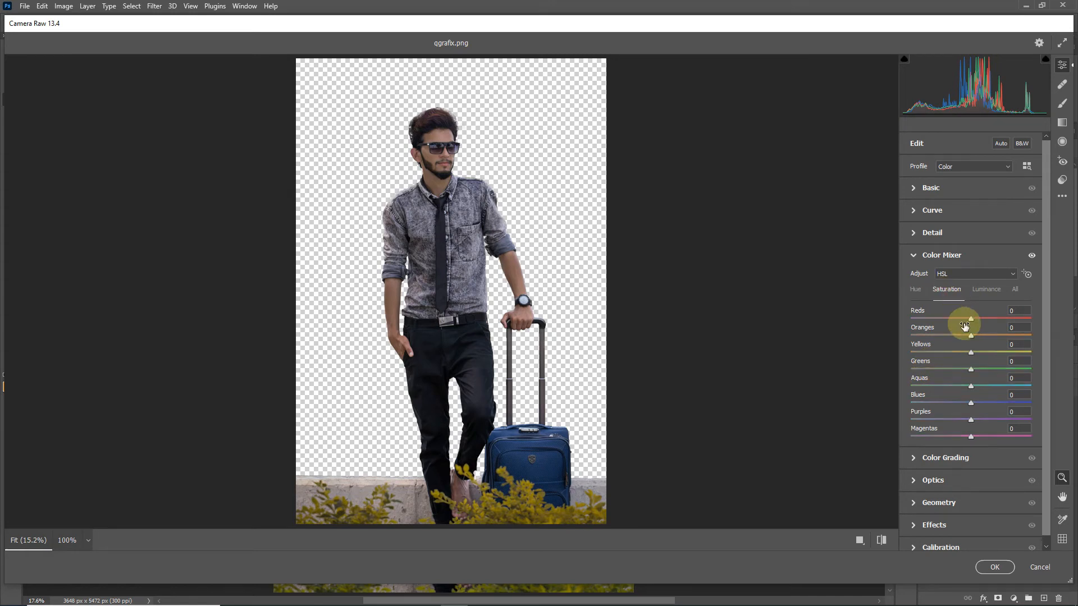
pyautogui.moveTo(970, 369); pyautogui.dragTo(1010, 355)
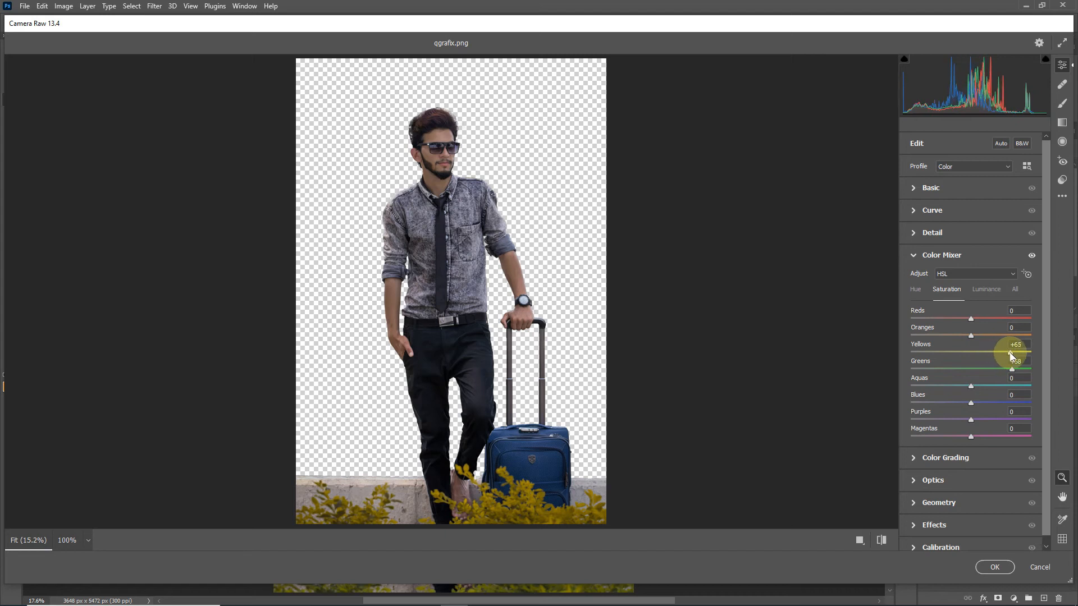
# - Set saturation to Oranges -27 and Reds -14, adjust Aquas and Blues saturation, and set luminance to Oranges +47 and Yellows +20
pyautogui.click(915, 290)
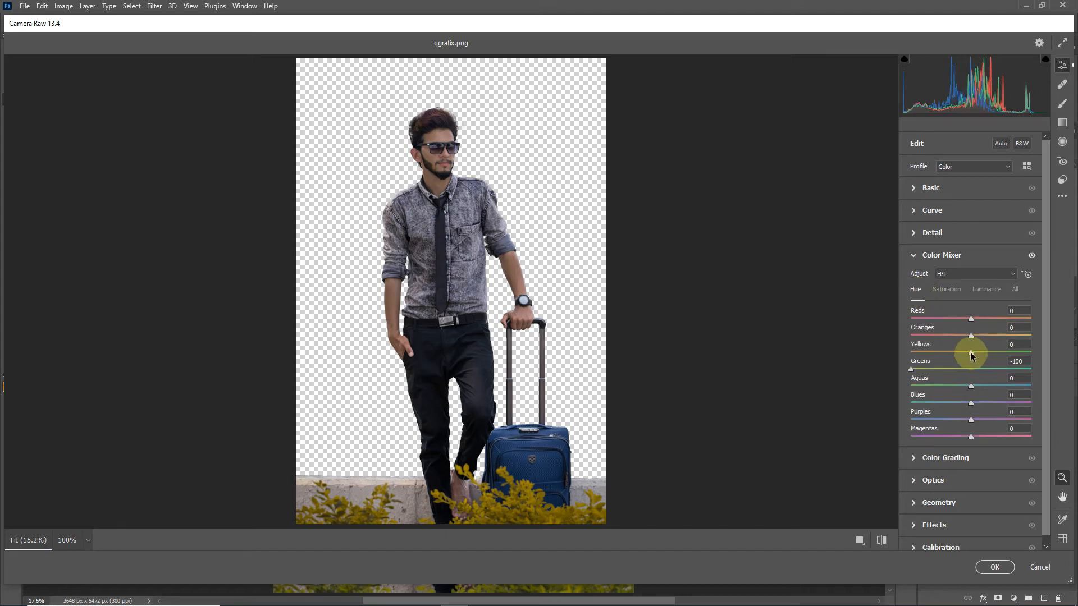
pyautogui.moveTo(972, 355); pyautogui.dragTo(955, 337)
pyautogui.click(947, 289)
pyautogui.click(971, 319)
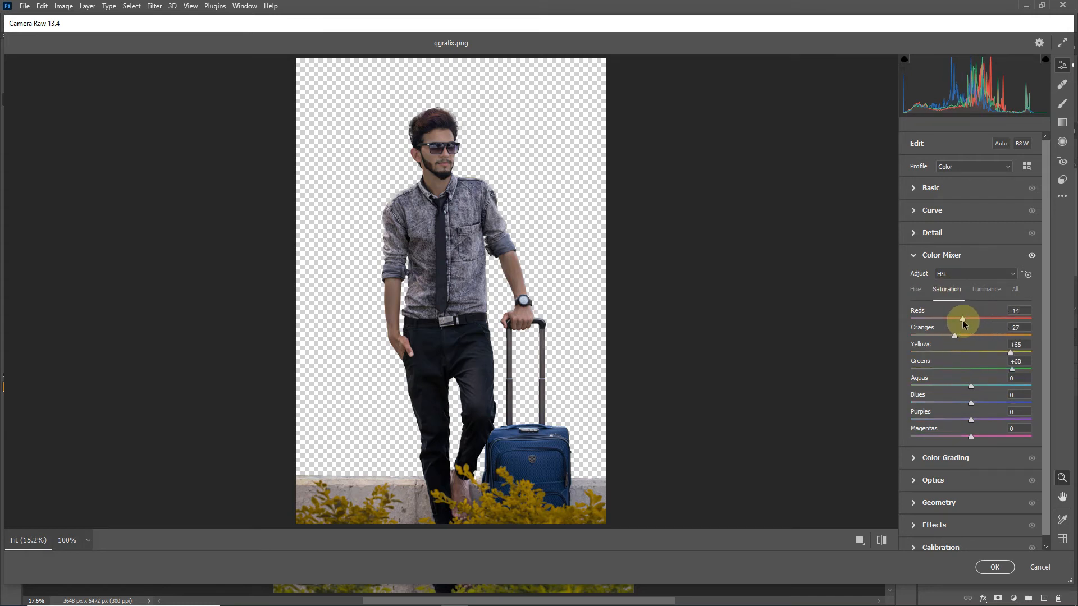
pyautogui.click(972, 403)
pyautogui.moveTo(971, 387); pyautogui.dragTo(982, 386)
pyautogui.click(977, 290)
pyautogui.moveTo(971, 335)
pyautogui.mouseDown()
pyautogui.moveTo(1001, 337)
pyautogui.moveTo(982, 353)
pyautogui.mouseUp()
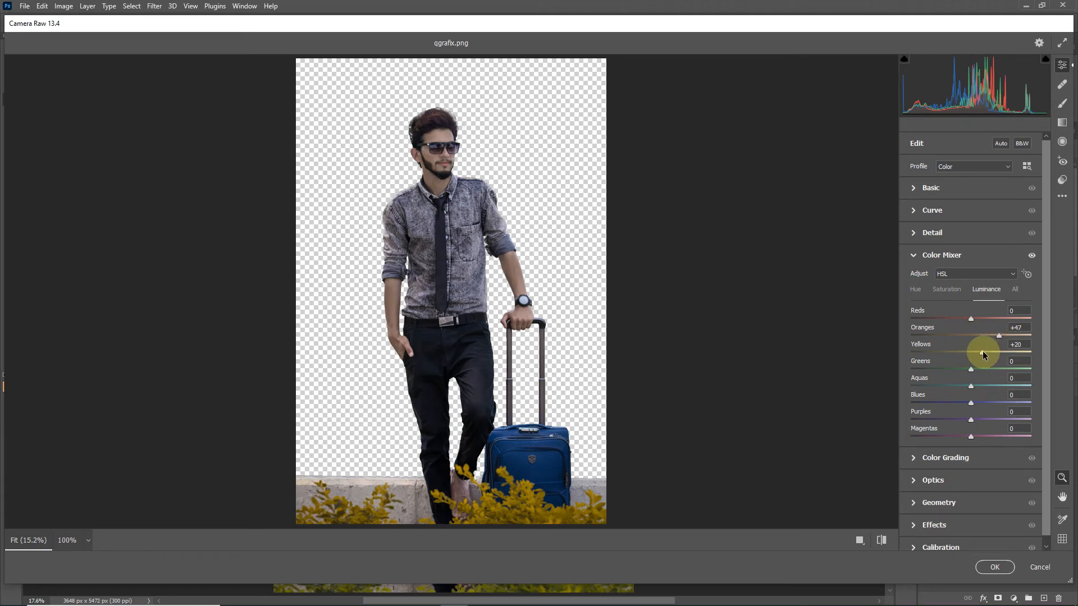
# - Set Exposure to +0.35, Contrast -16, Texture +21, Clarity +7 and Vibrance +27, and apply the filter to Layer 1
pyautogui.click(927, 188)
pyautogui.moveTo(971, 276); pyautogui.dragTo(961, 293)
pyautogui.moveTo(971, 390)
pyautogui.mouseDown()
pyautogui.moveTo(983, 389)
pyautogui.moveTo(975, 406)
pyautogui.mouseUp()
pyautogui.moveTo(974, 451); pyautogui.dragTo(989, 452)
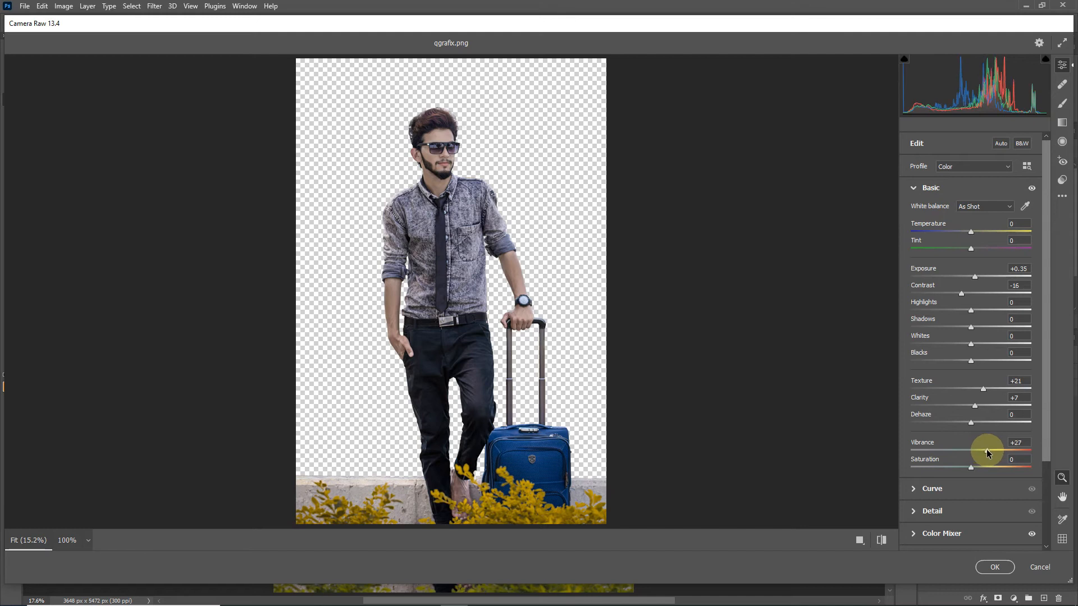
pyautogui.click(995, 567)
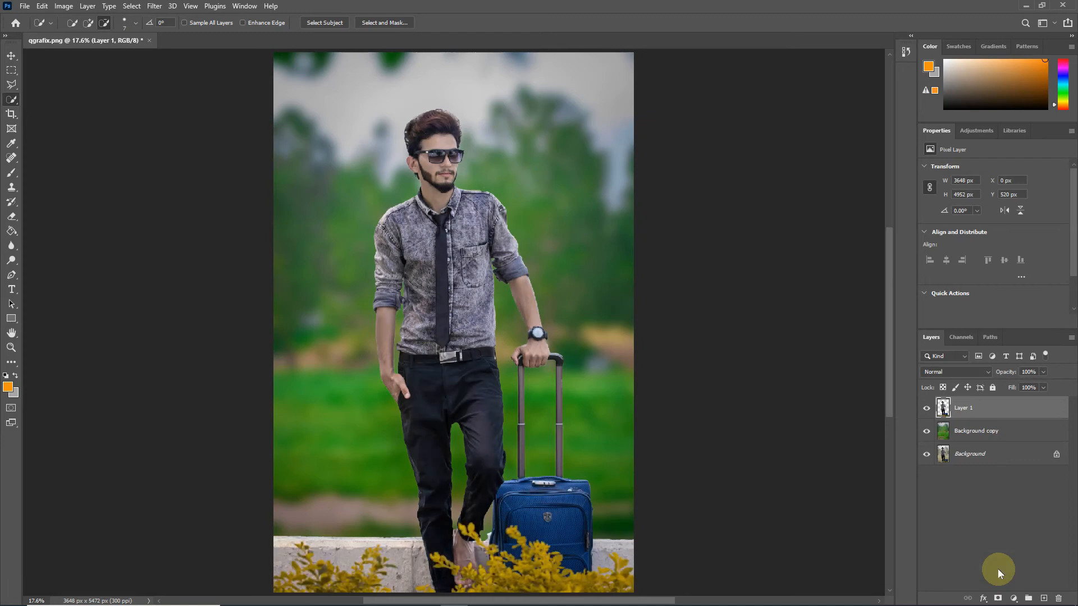
# - Merge Layer 1 and Background copy into a single layer
pyautogui.click(975, 530)
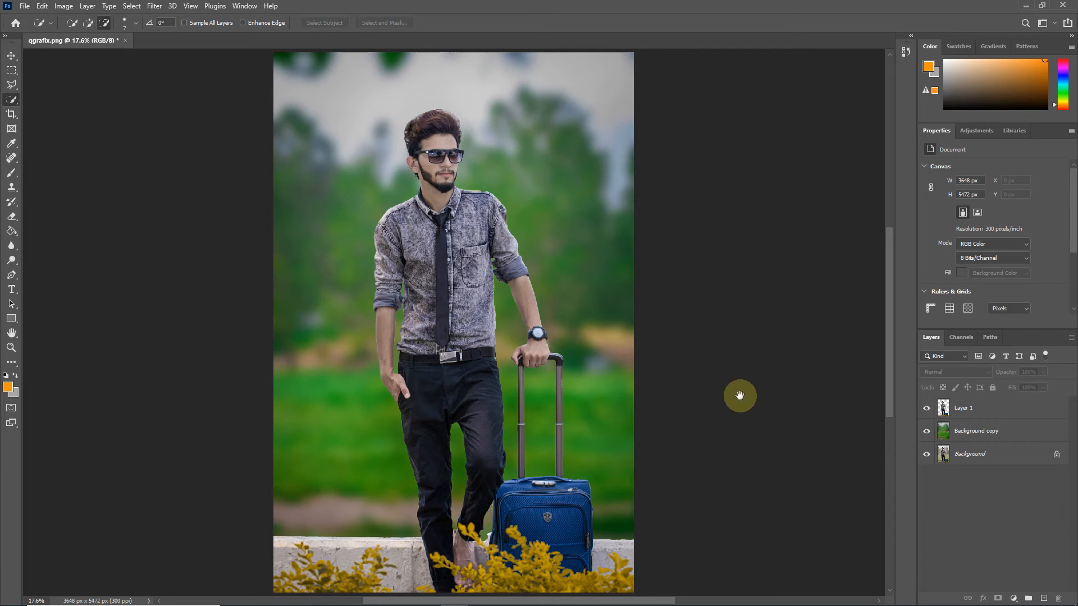
pyautogui.moveTo(740, 390); pyautogui.dragTo(727, 387)
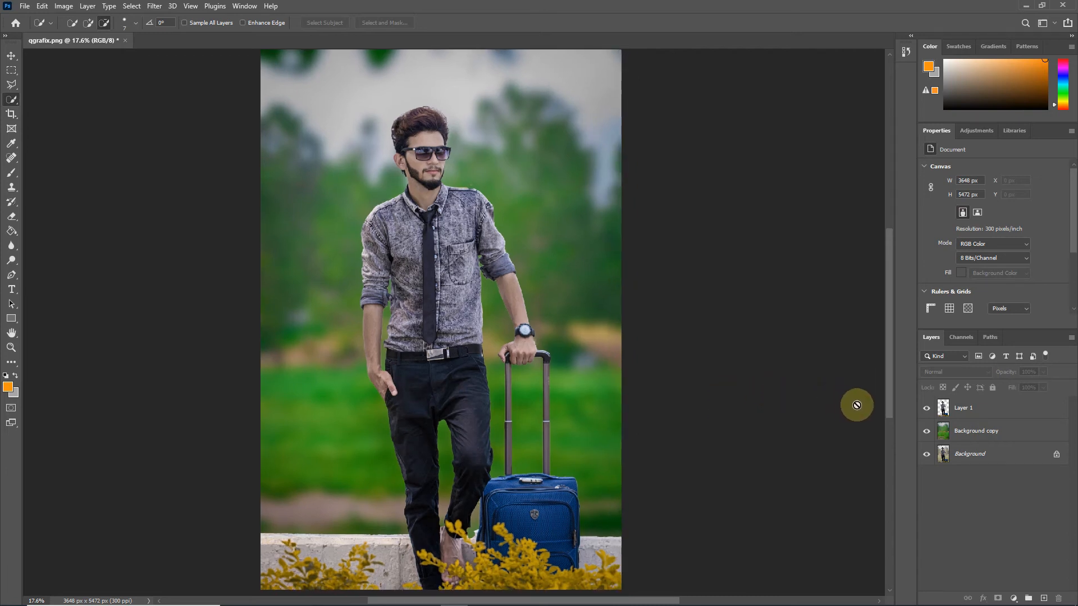
pyautogui.click(975, 431)
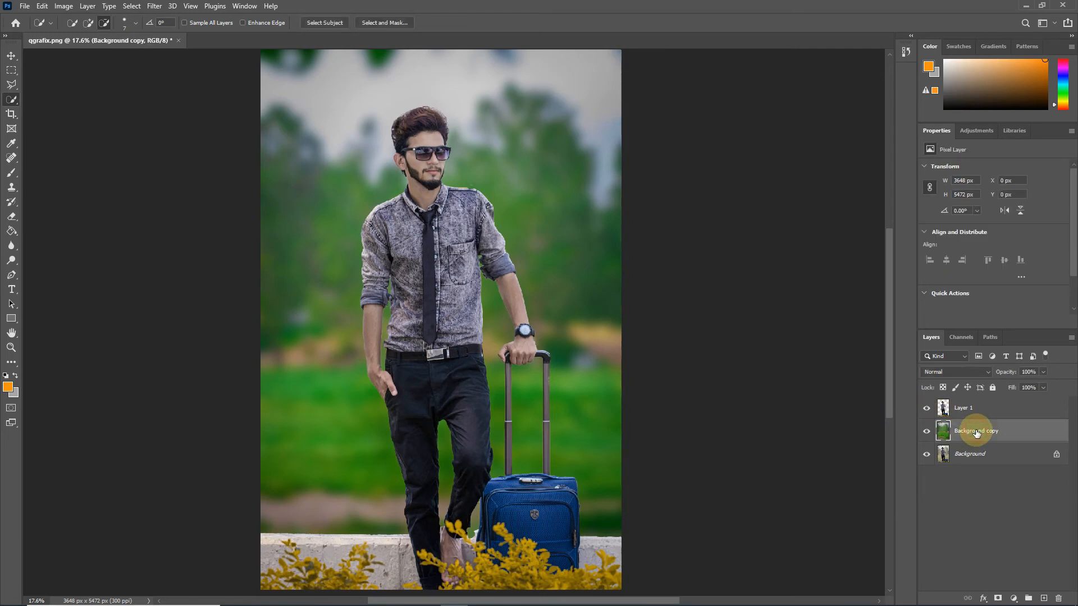
pyautogui.keyDown('shift'); pyautogui.click(971, 410); pyautogui.keyUp('shift')
pyautogui.rightClick(968, 410)
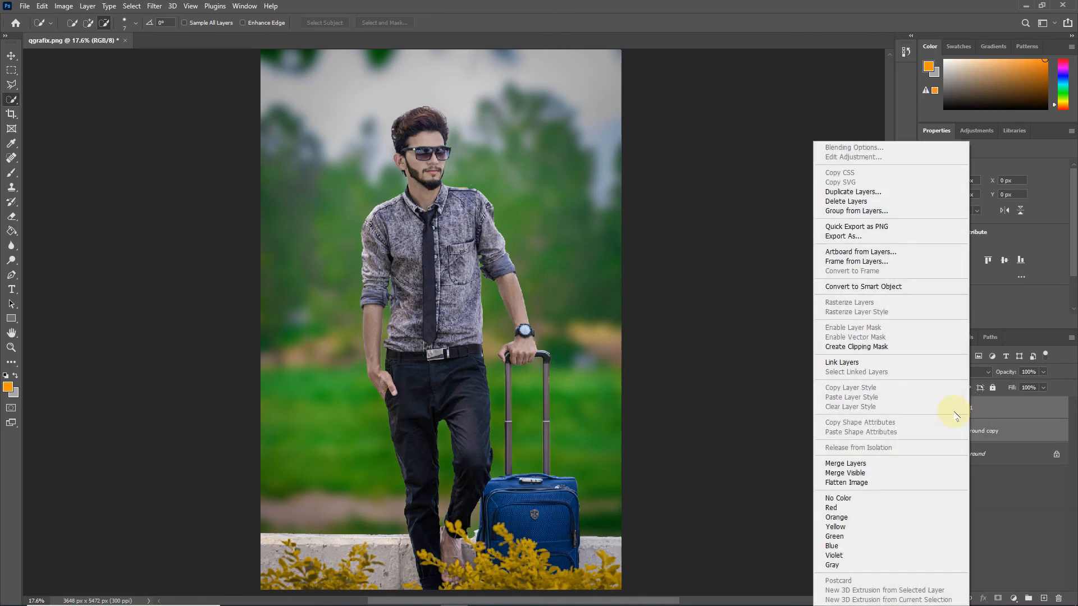
pyautogui.click(900, 462)
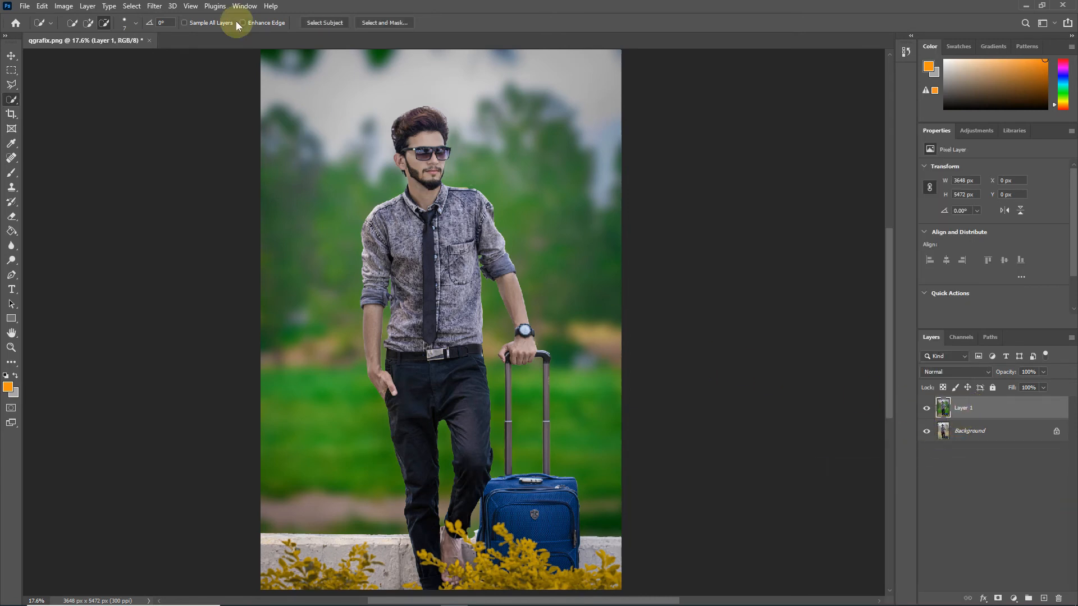
# - In Camera Raw on the merged layer, set Exposure +0.45, Contrast +20, Highlights +15, Shadows +14, Whites -34, Blacks -27, Texture +24 and Vibrance +20
pyautogui.click(155, 7)
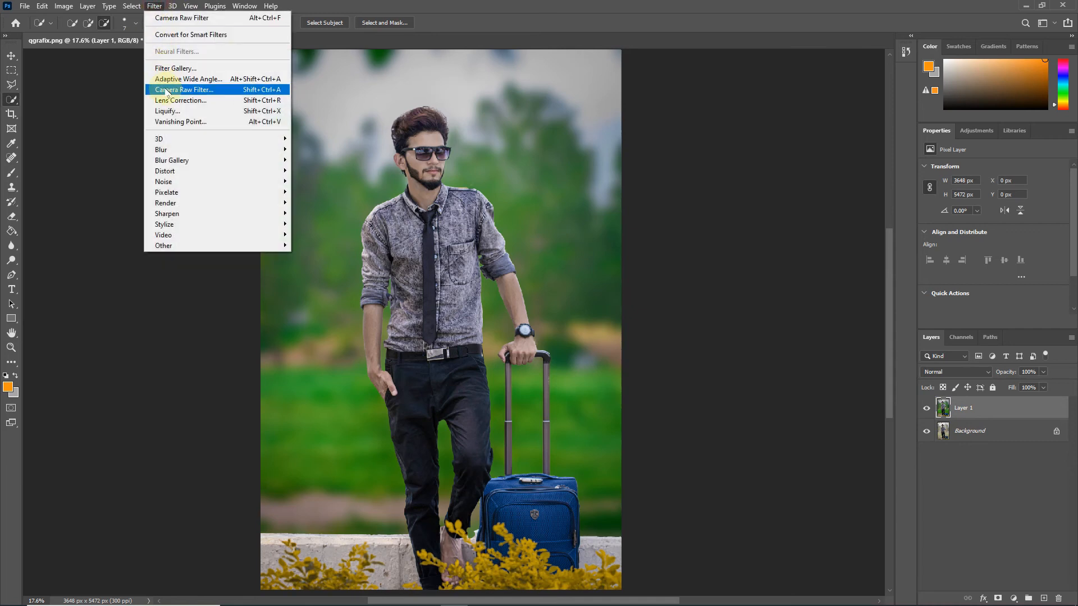
pyautogui.click(214, 89)
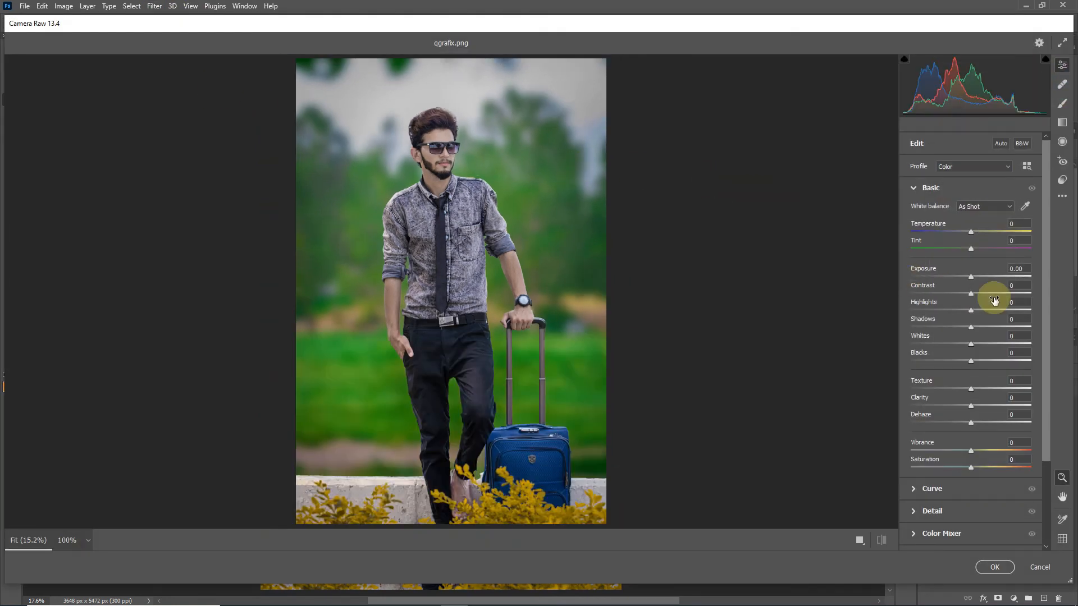
pyautogui.moveTo(972, 279)
pyautogui.mouseDown()
pyautogui.moveTo(981, 277)
pyautogui.moveTo(955, 293)
pyautogui.moveTo(991, 299)
pyautogui.moveTo(982, 293)
pyautogui.mouseUp()
pyautogui.moveTo(971, 310); pyautogui.dragTo(951, 344)
pyautogui.moveTo(971, 360); pyautogui.dragTo(1003, 366)
pyautogui.scroll(-1, 966, 365)
pyautogui.moveTo(928, 362); pyautogui.dragTo(996, 367)
pyautogui.scroll(-1, 996, 368)
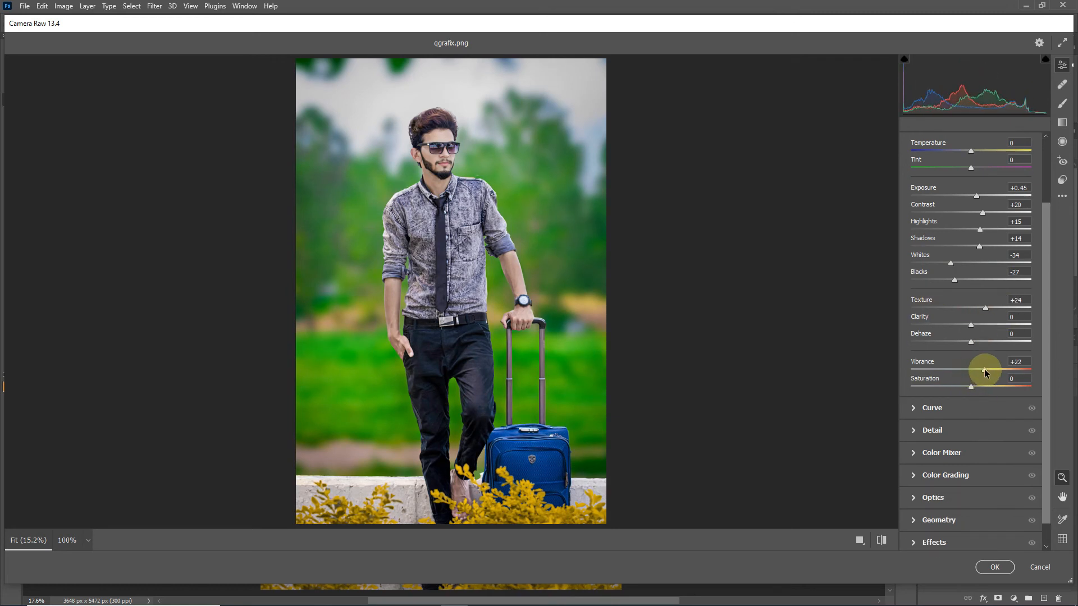
pyautogui.scroll(-1, 982, 372)
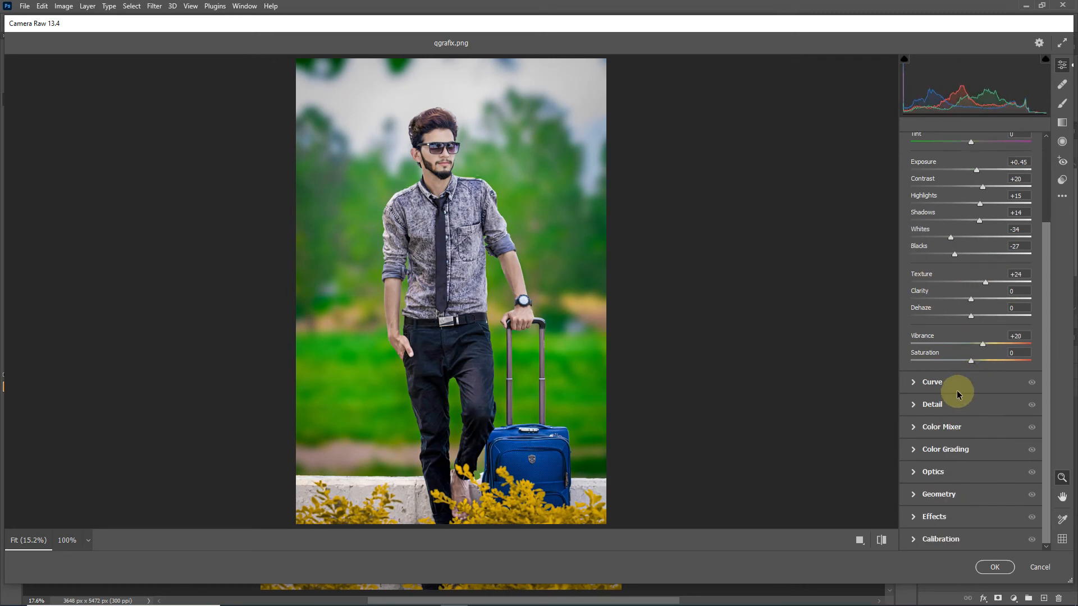
# - Set the Color Mixer hues to Yellows -59, Greens +1 and Aquas +41
pyautogui.click(921, 427)
pyautogui.click(916, 290)
pyautogui.moveTo(974, 374); pyautogui.dragTo(1013, 386)
pyautogui.moveTo(939, 385); pyautogui.dragTo(937, 359)
pyautogui.click(972, 335)
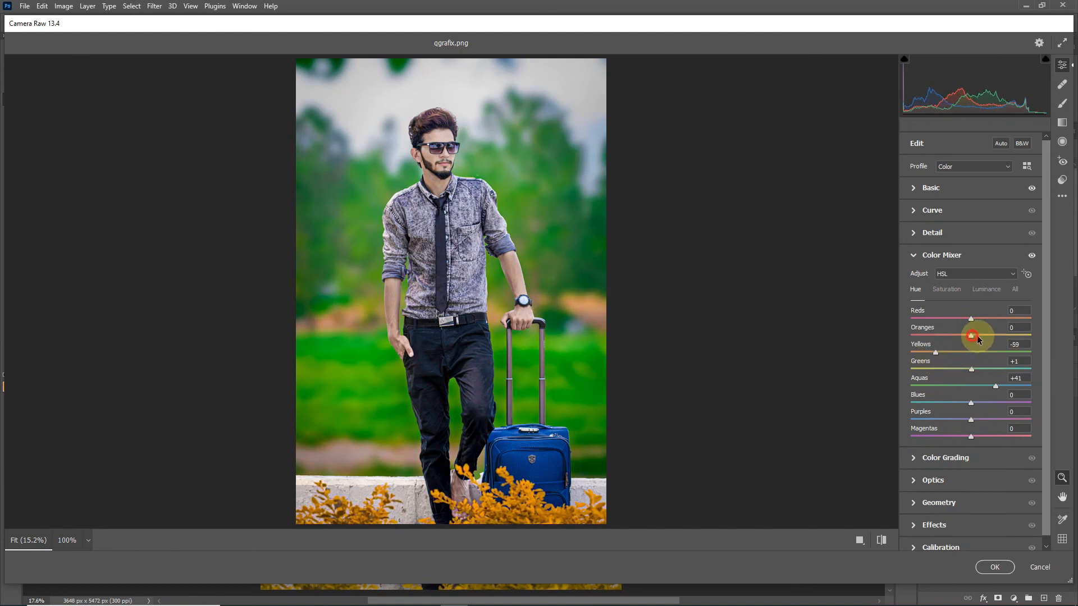
# - Set the Color Mixer saturation to Oranges -5, Yellows +41 and Blues +9
pyautogui.click(948, 290)
pyautogui.moveTo(971, 339); pyautogui.dragTo(994, 355)
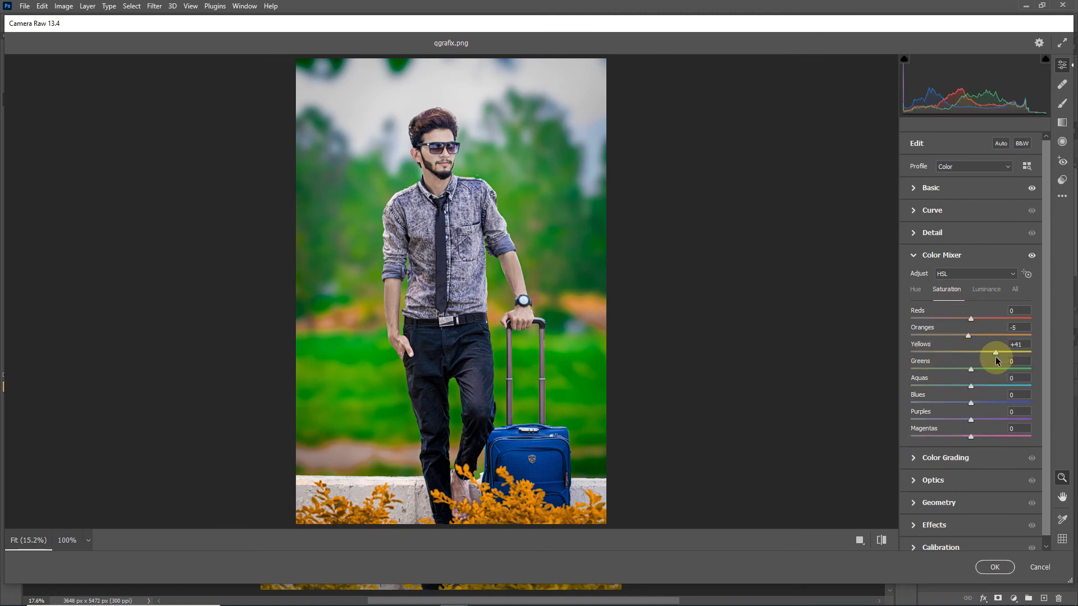
pyautogui.moveTo(970, 405)
pyautogui.mouseDown()
pyautogui.moveTo(954, 405)
pyautogui.moveTo(977, 406)
pyautogui.mouseUp()
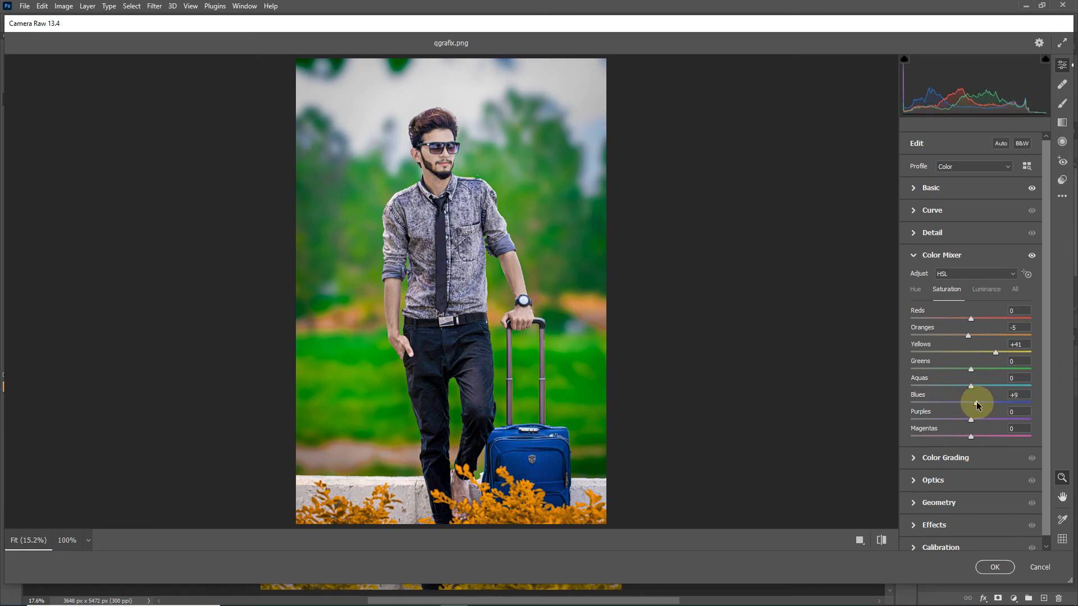
# - Set the Camera Raw Vignetting effect to -59 and apply the filter to the merged layer
pyautogui.scroll(-1, 966, 427)
pyautogui.click(914, 517)
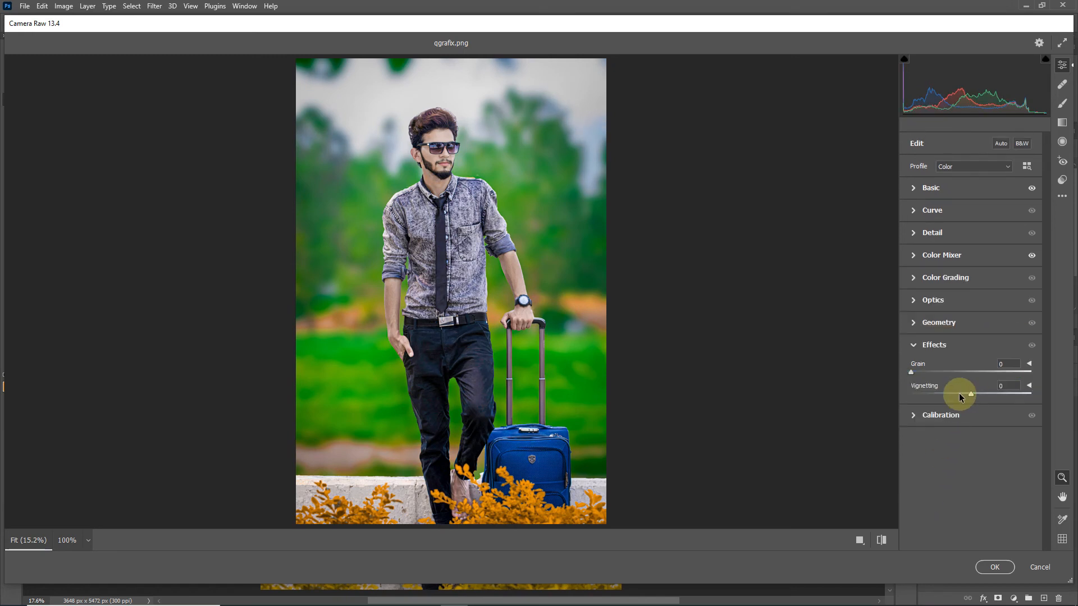
pyautogui.moveTo(971, 396); pyautogui.dragTo(936, 396)
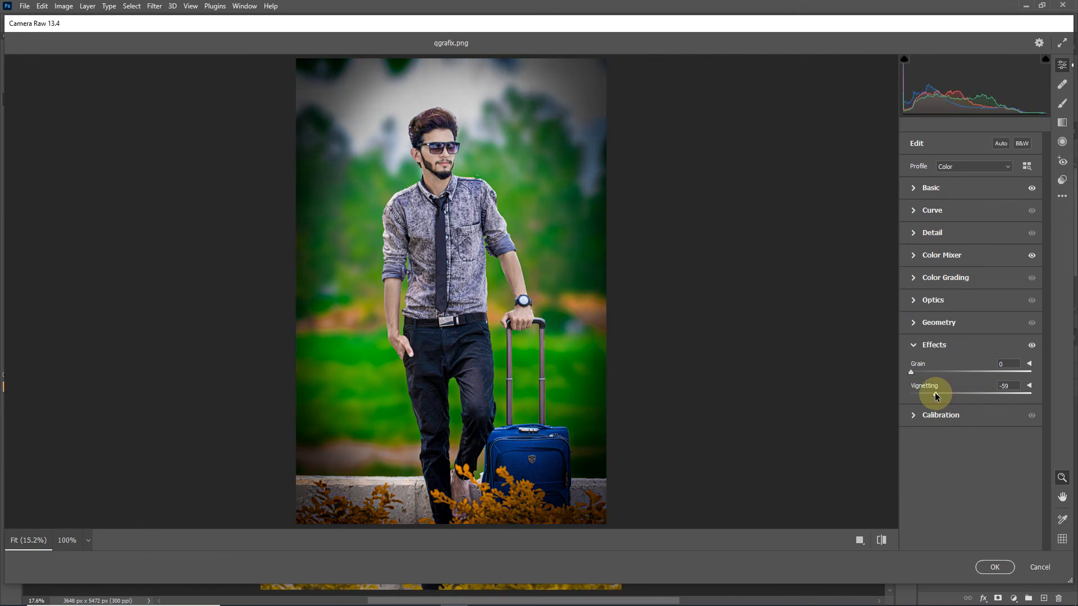
pyautogui.click(994, 568)
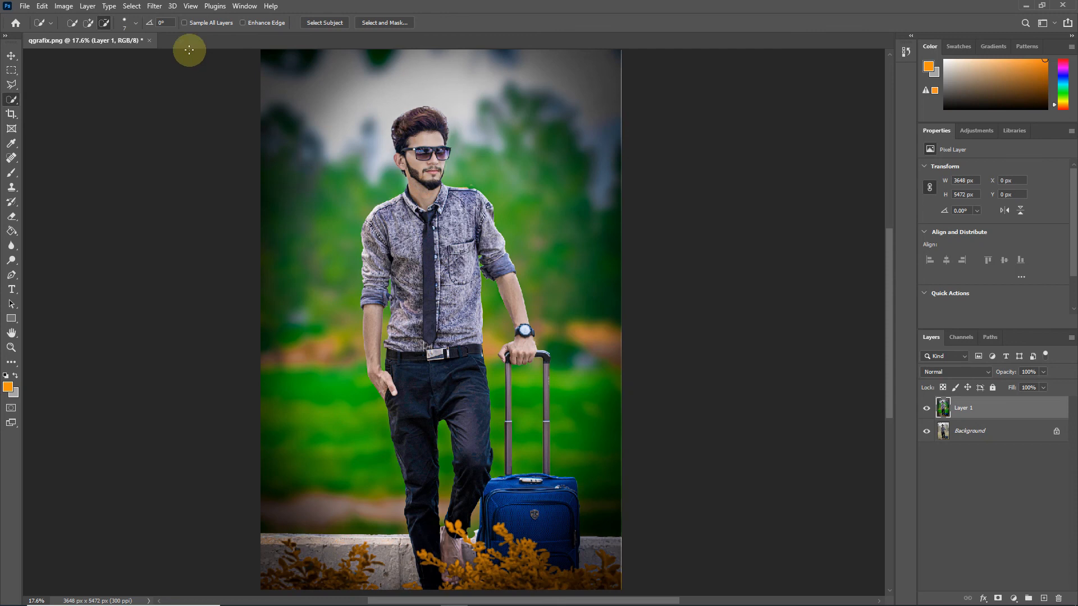
# - Apply Reduce Noise to Layer 1 with Strength 9, Preserve Details 52%, Reduce Color Noise 36% and Sharpen Details 0%
pyautogui.click(154, 7)
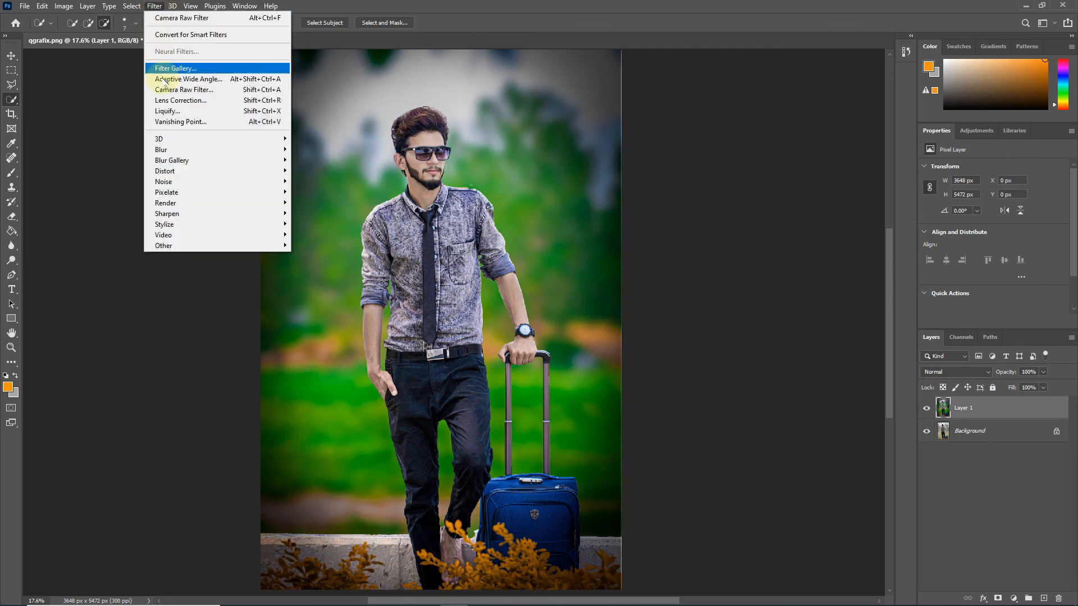
pyautogui.moveTo(196, 183)
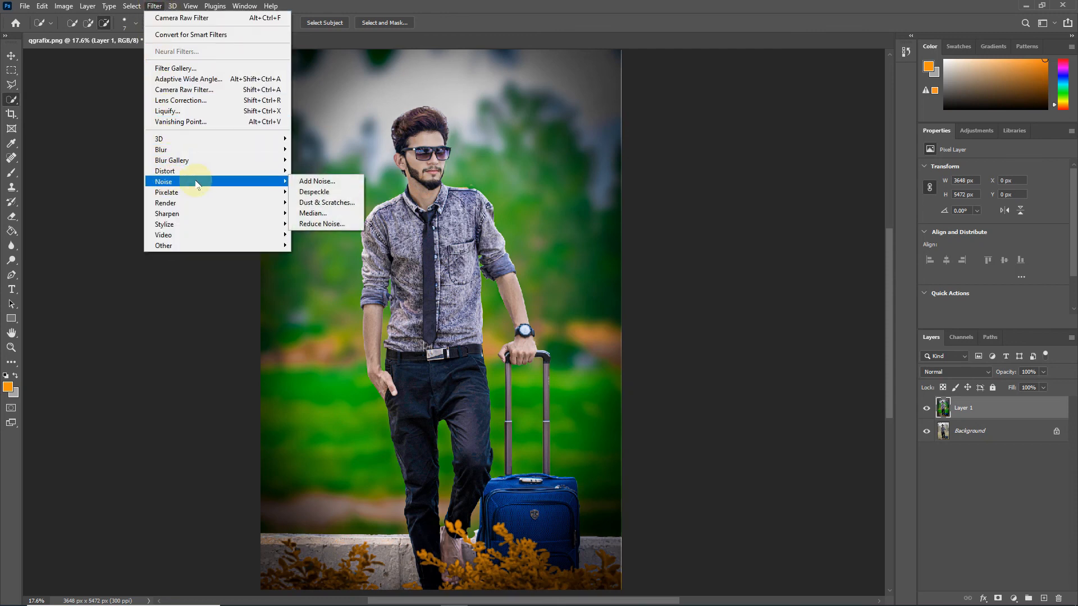
pyautogui.click(317, 224)
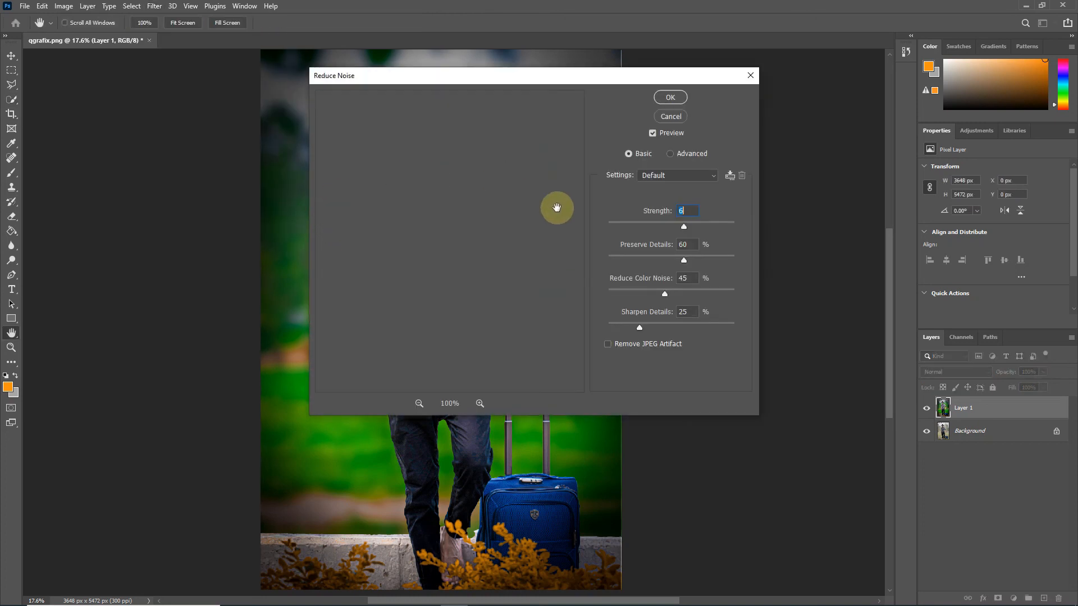
pyautogui.moveTo(510, 330); pyautogui.dragTo(393, 290)
pyautogui.moveTo(449, 152); pyautogui.dragTo(458, 257)
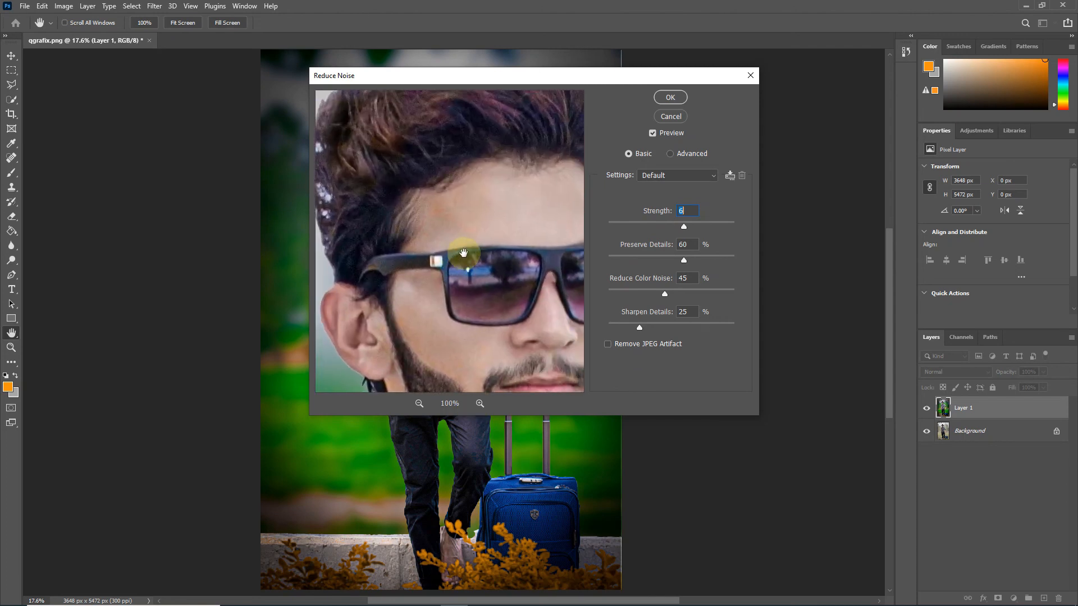
pyautogui.moveTo(664, 293); pyautogui.dragTo(603, 327)
pyautogui.moveTo(681, 259); pyautogui.dragTo(653, 260)
pyautogui.moveTo(700, 224); pyautogui.dragTo(707, 226)
pyautogui.moveTo(544, 223); pyautogui.dragTo(492, 223)
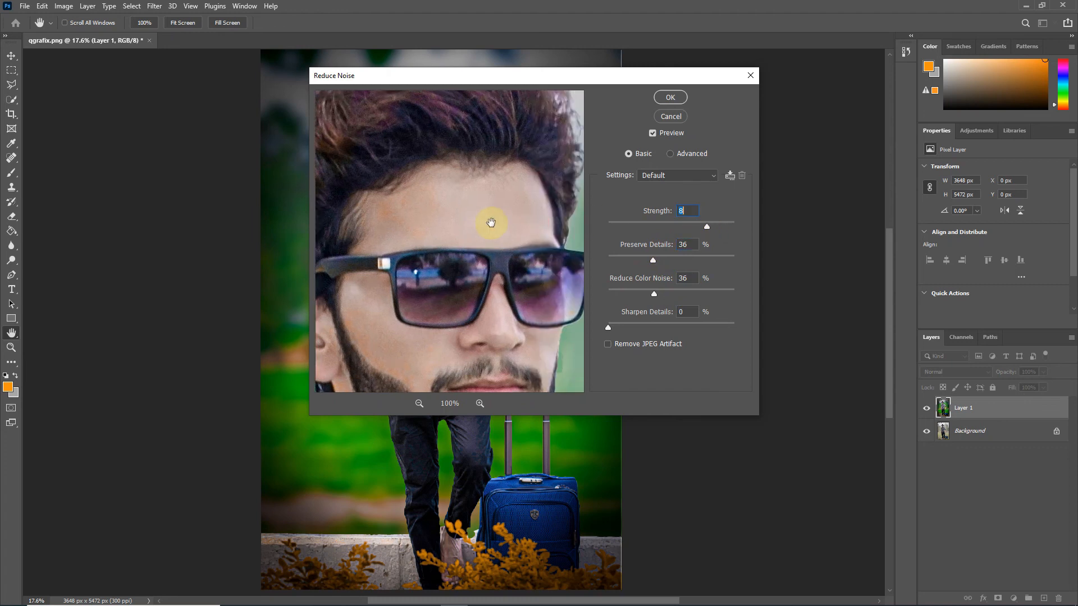
pyautogui.moveTo(660, 264); pyautogui.dragTo(677, 263)
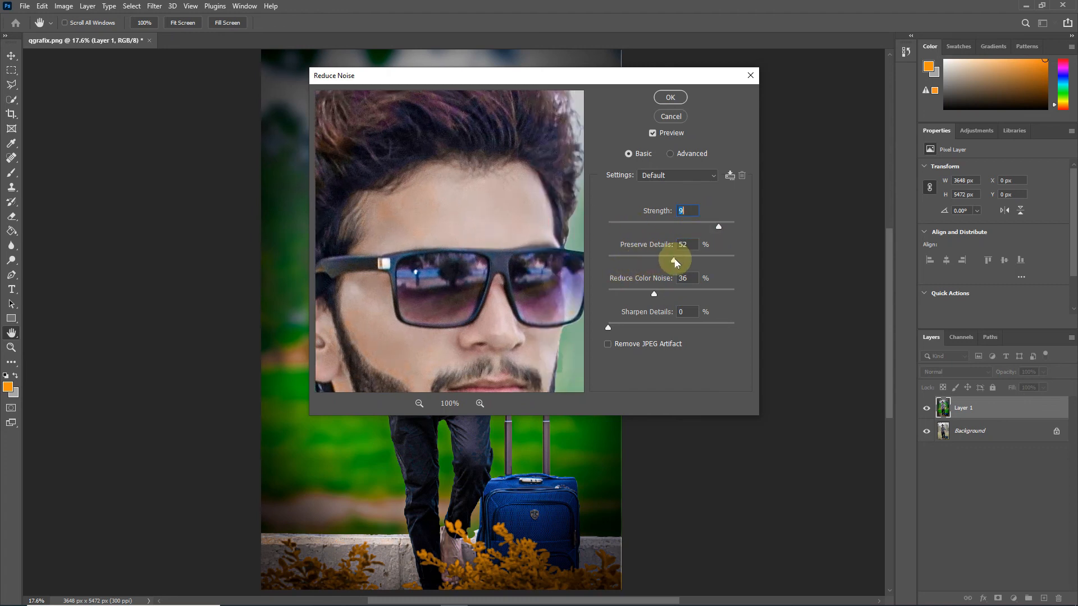
pyautogui.click(671, 98)
# - Compare the finished grade with the original photo by hiding Layer 1 and showing it again
pyautogui.press('w')
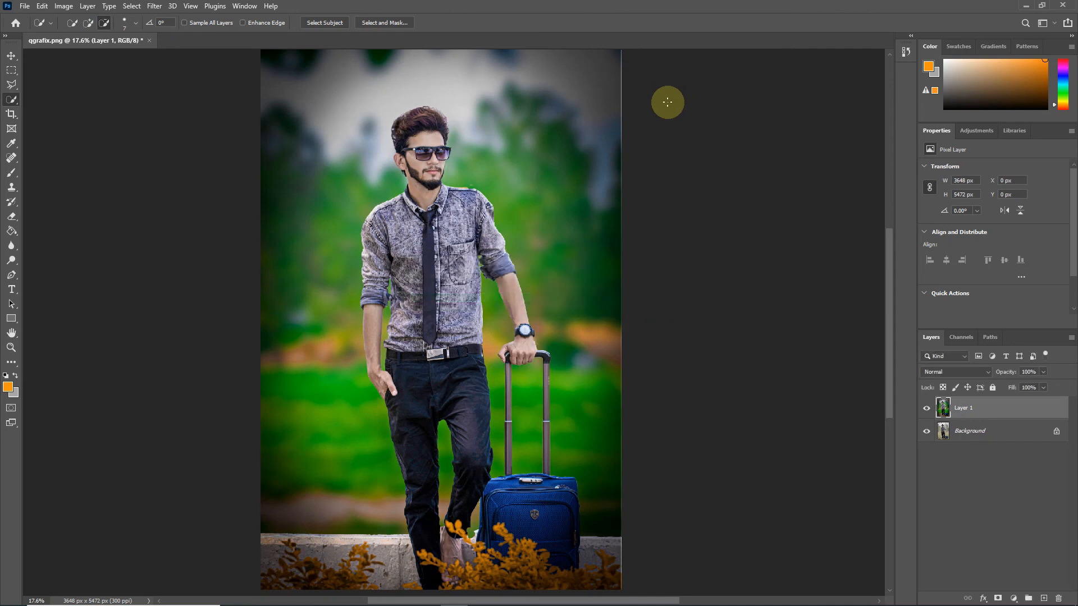
pyautogui.hotkey('ctrl', '0')
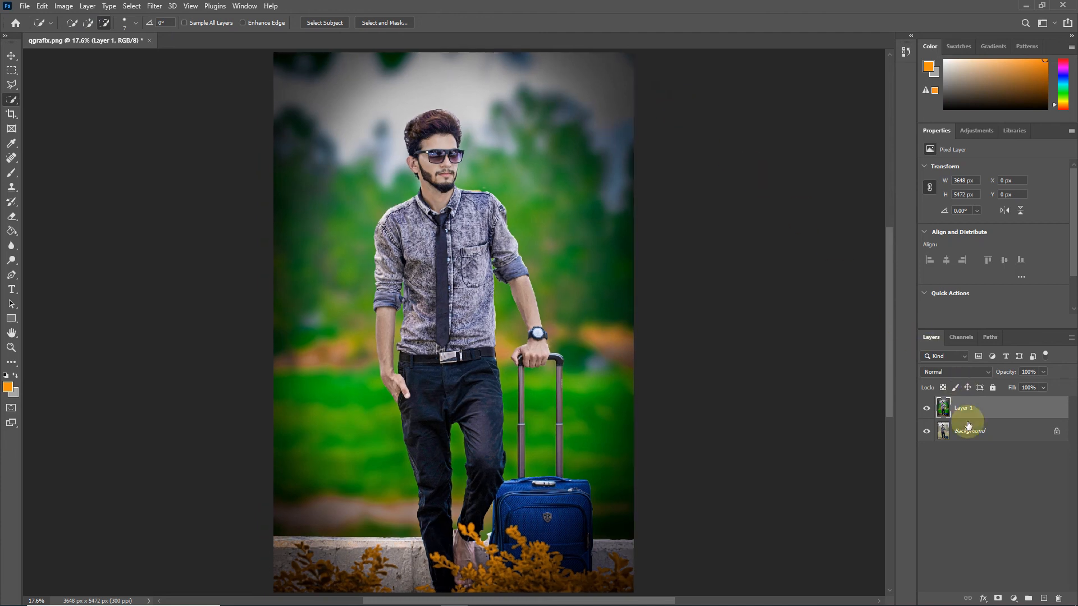
pyautogui.click(927, 409)
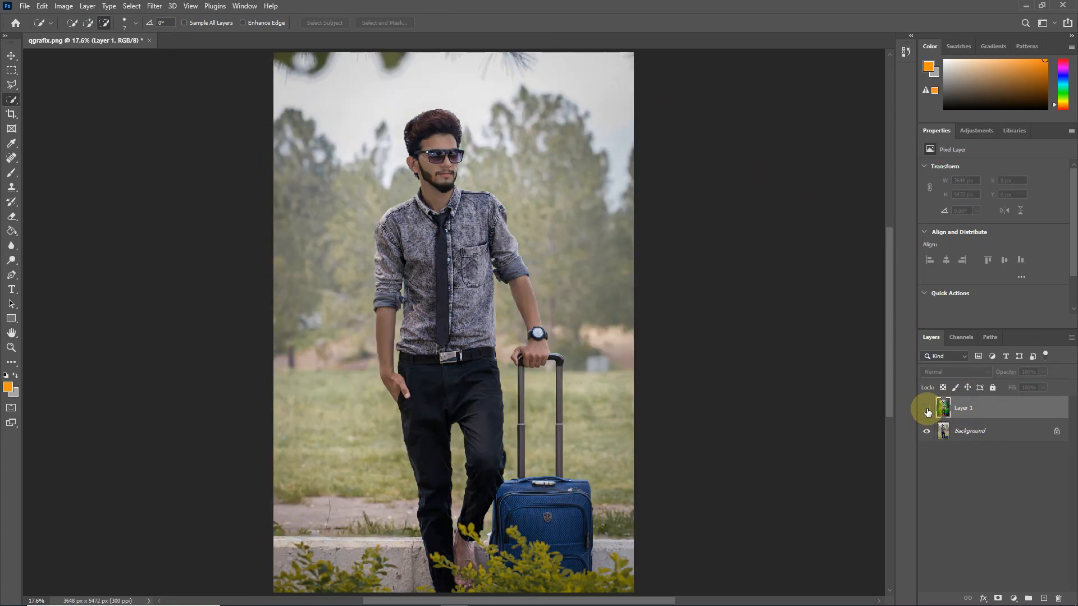
pyautogui.click(927, 411)
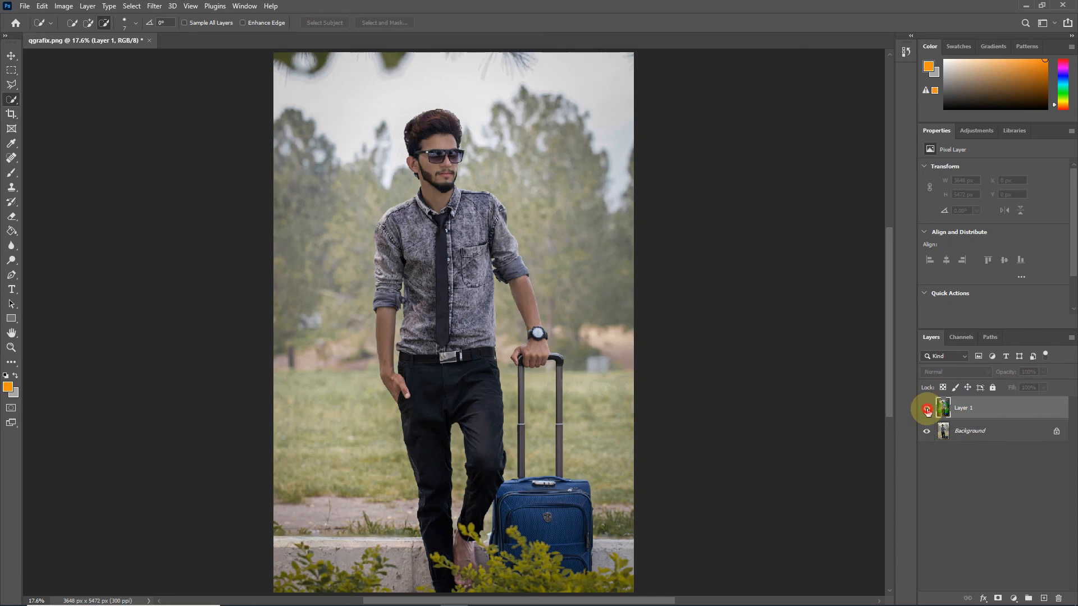